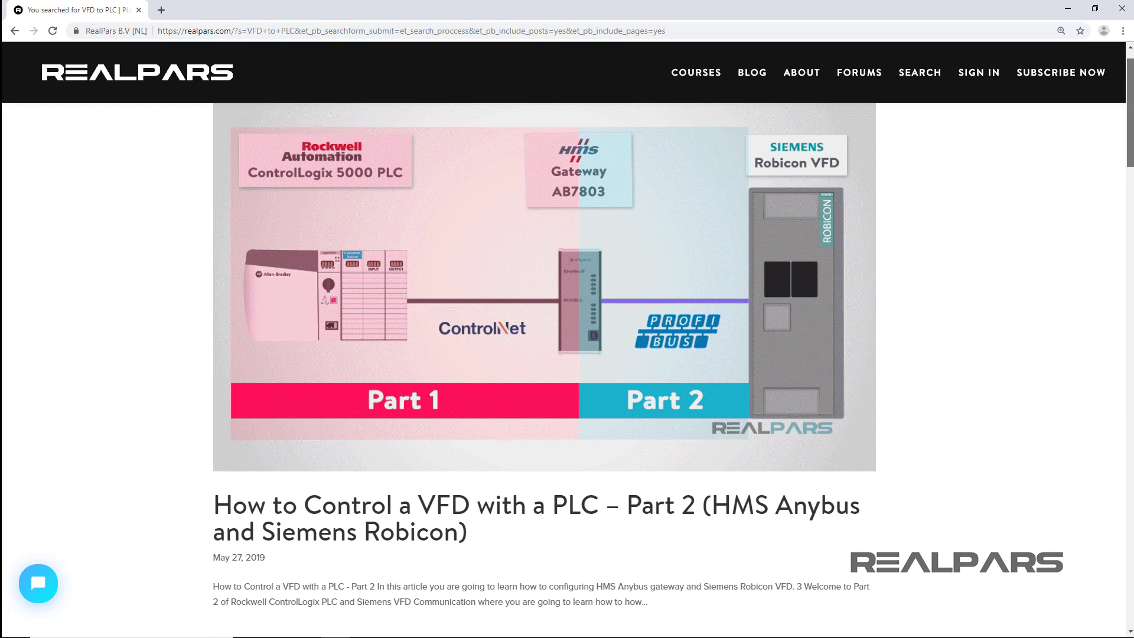
Step: Scroll the RealPars search results down to the 'How to Control a VFD with a PLC – Part 1' article
scroll(567, 354, down, 8)
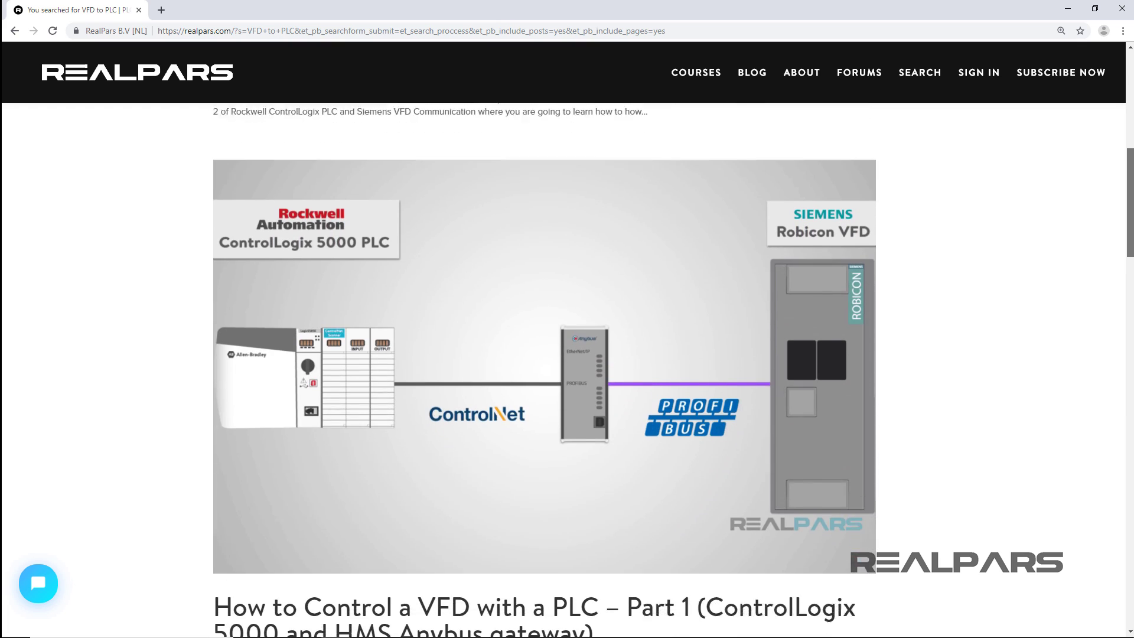
scroll(568, 354, down, 2)
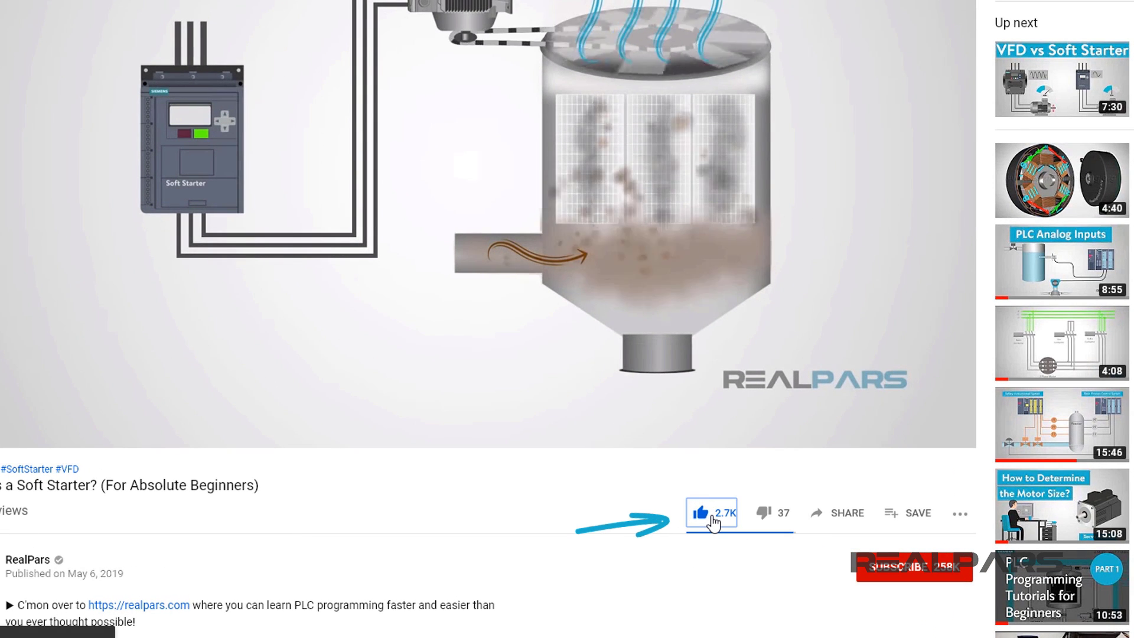
Step: Like the 'What is a Soft Starter?' video and subscribe to the RealPars channel
click(713, 519)
click(960, 569)
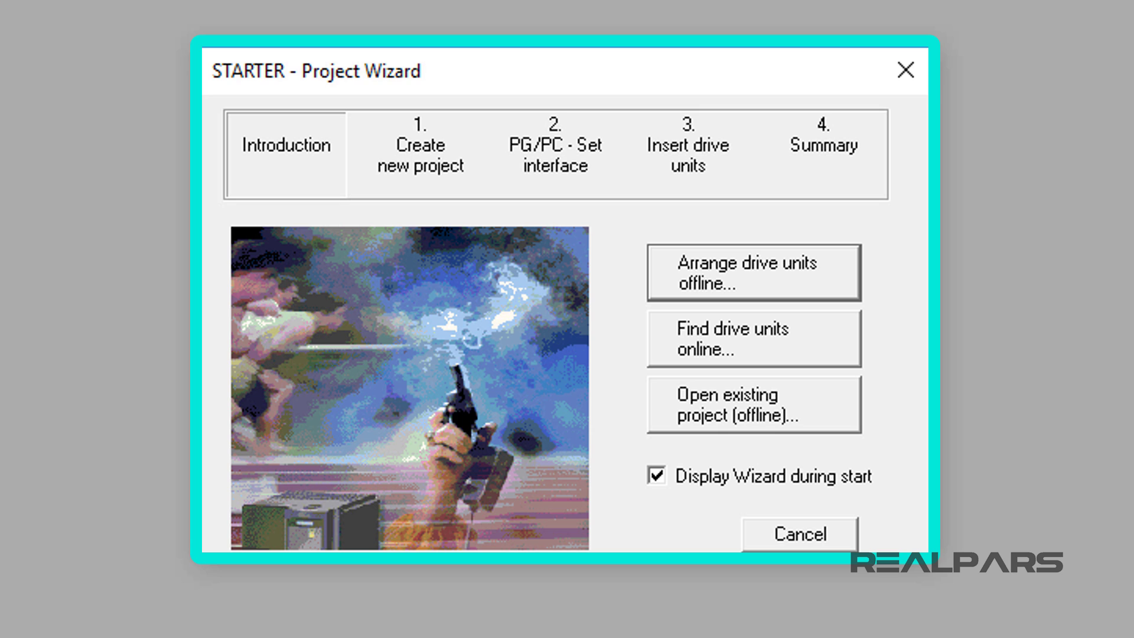
Step: Create an offline drive-units project named RealPars_VFD and advance to the PG/PC interface step
click(754, 282)
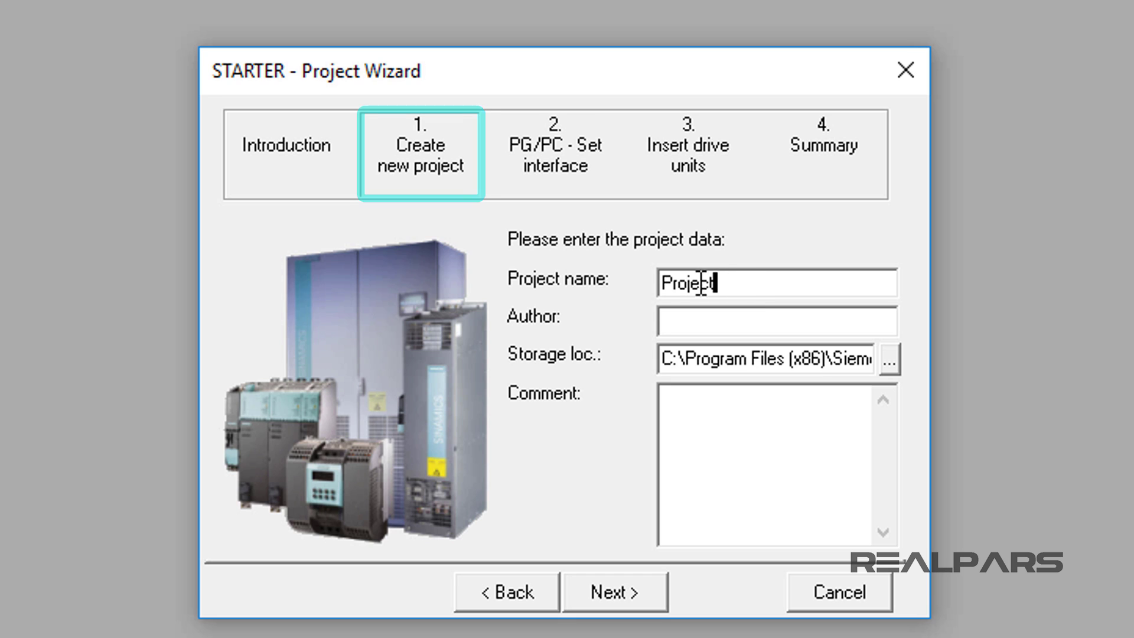
drag(714, 282, 647, 287)
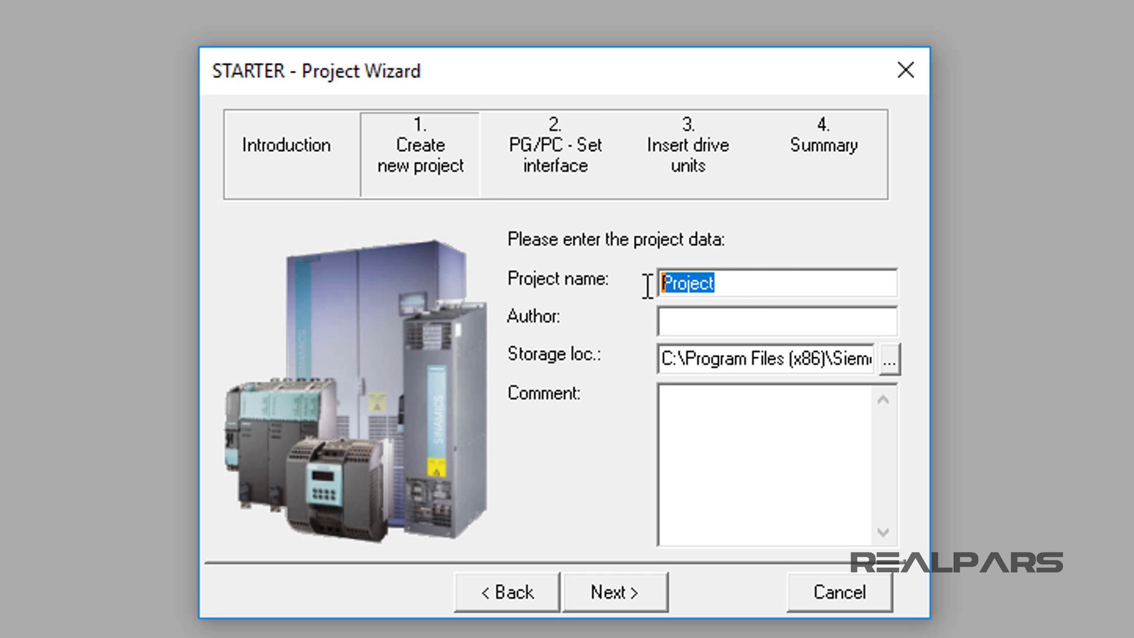
text(RealPars_VFD)
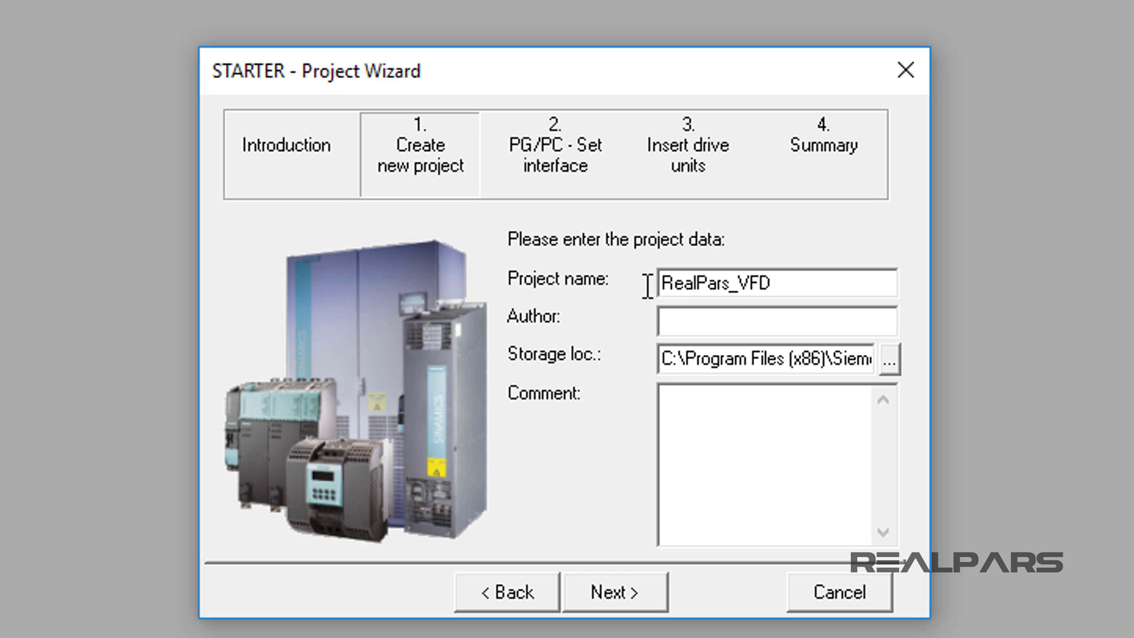
click(645, 591)
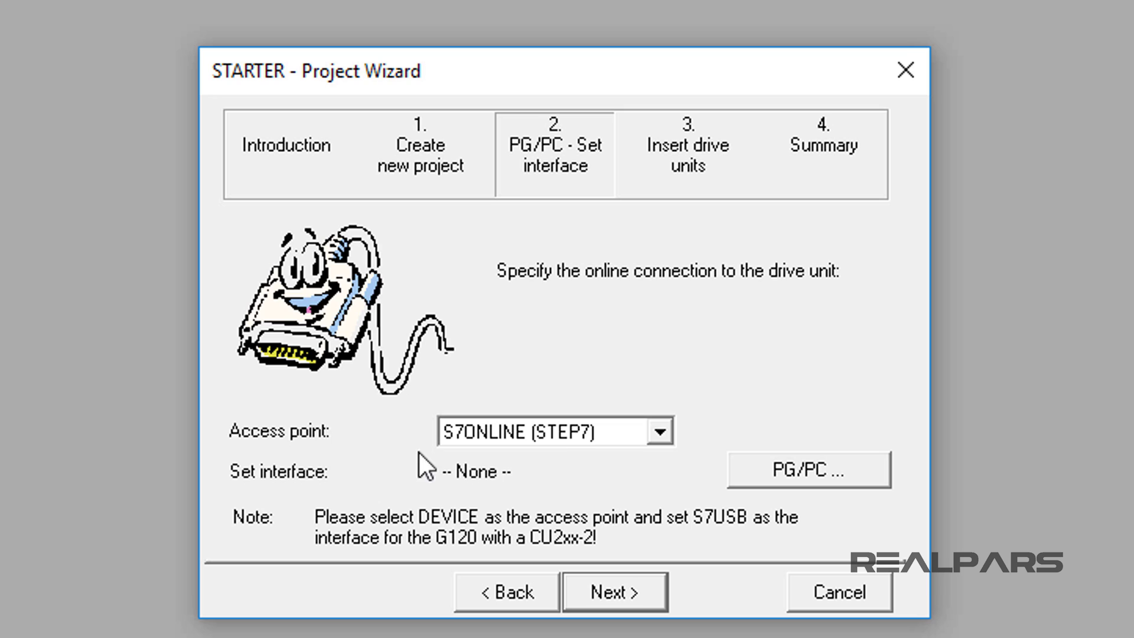
Step: Choose DEVICE as the access point so the interface reads USB.S7USB.1
click(605, 435)
click(602, 478)
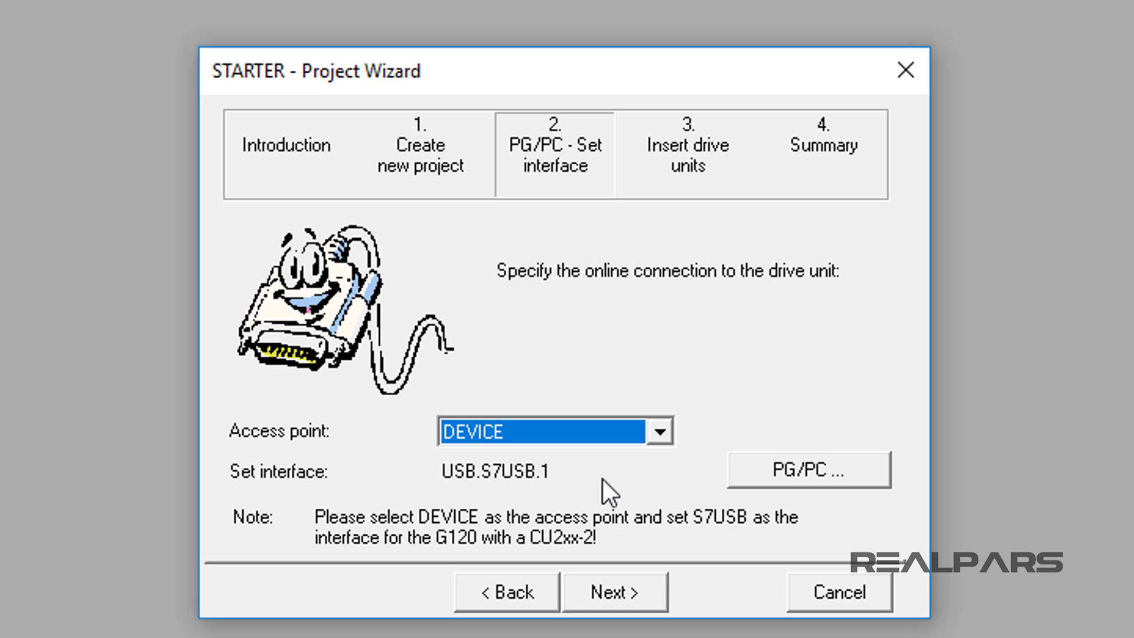
Step: Select device family Sinamics and drive type S120 CU320-2 DP for the new drive unit
click(591, 592)
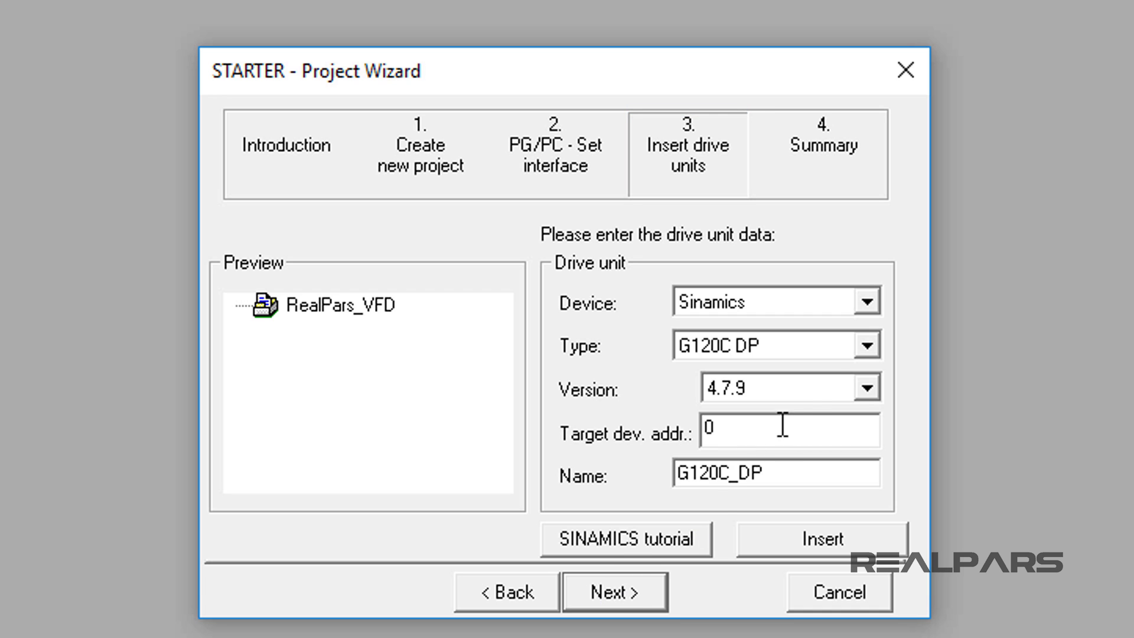
click(864, 306)
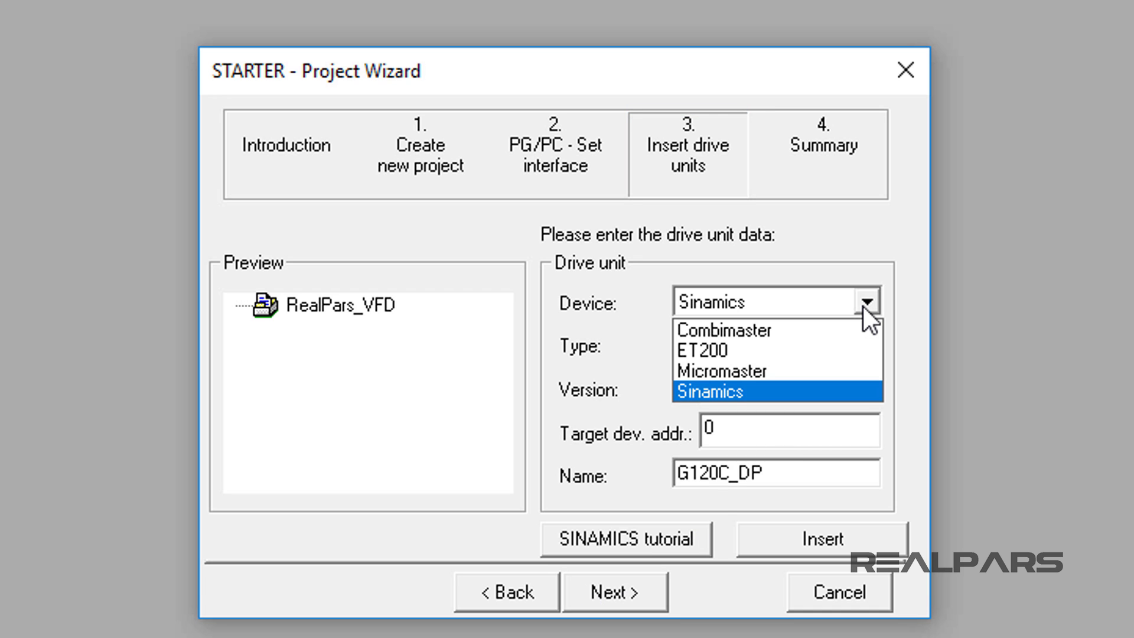
click(847, 390)
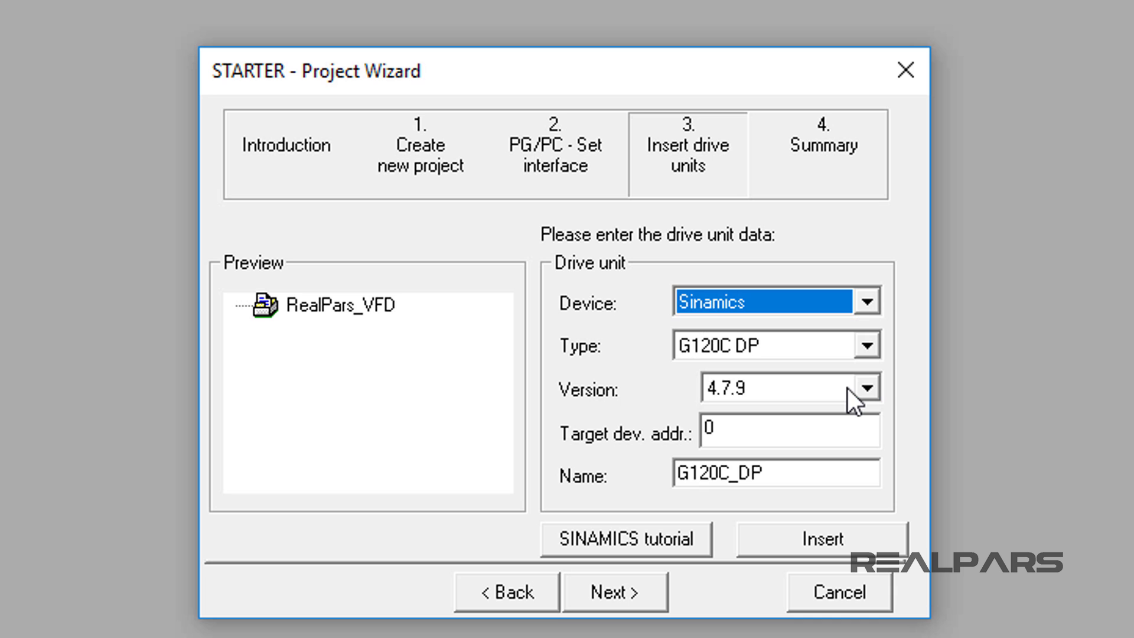
click(867, 347)
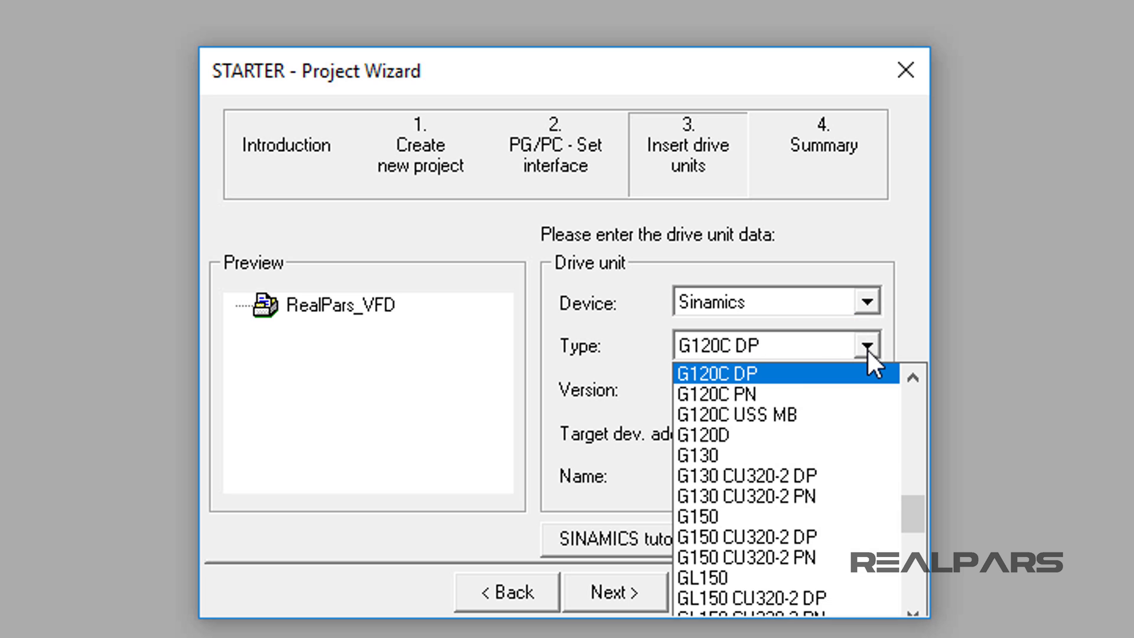
drag(916, 516, 911, 586)
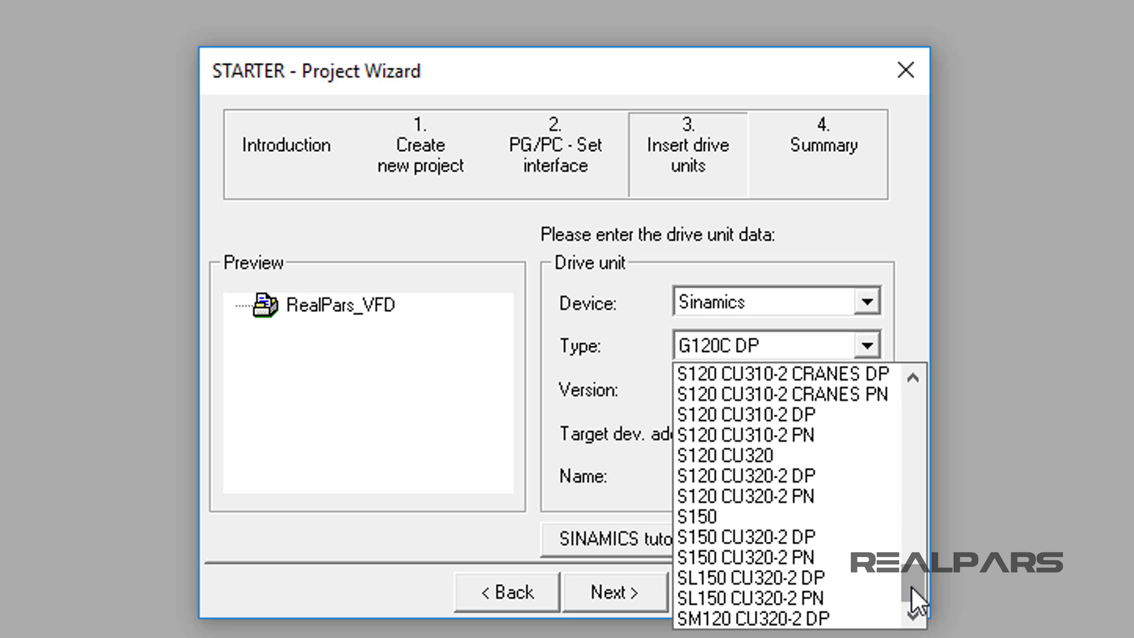
click(863, 476)
Step: Set target device address 3, name the unit Pump, and open the SINAMICS tutorial
click(728, 431)
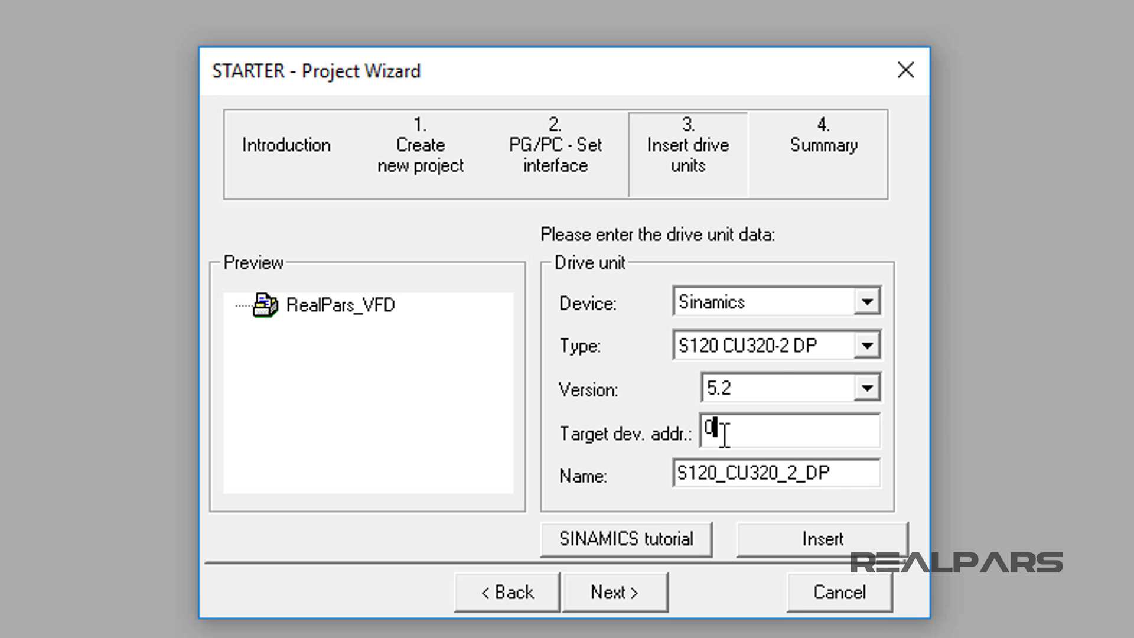
double_click(697, 432)
text(3)
drag(838, 473, 662, 476)
text(Pump)
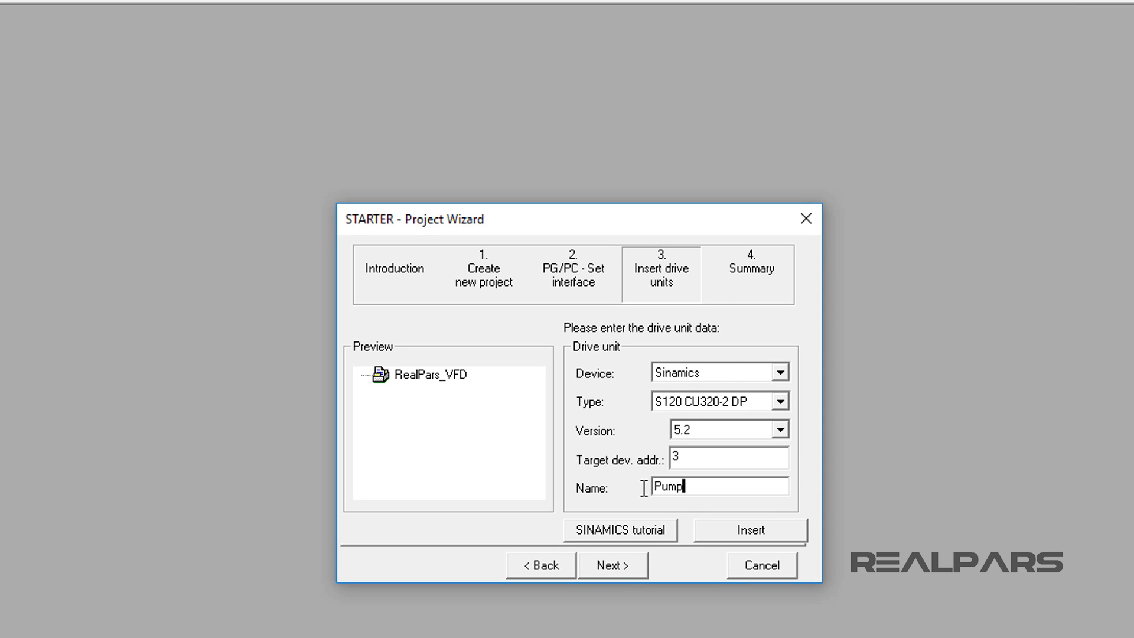
click(633, 537)
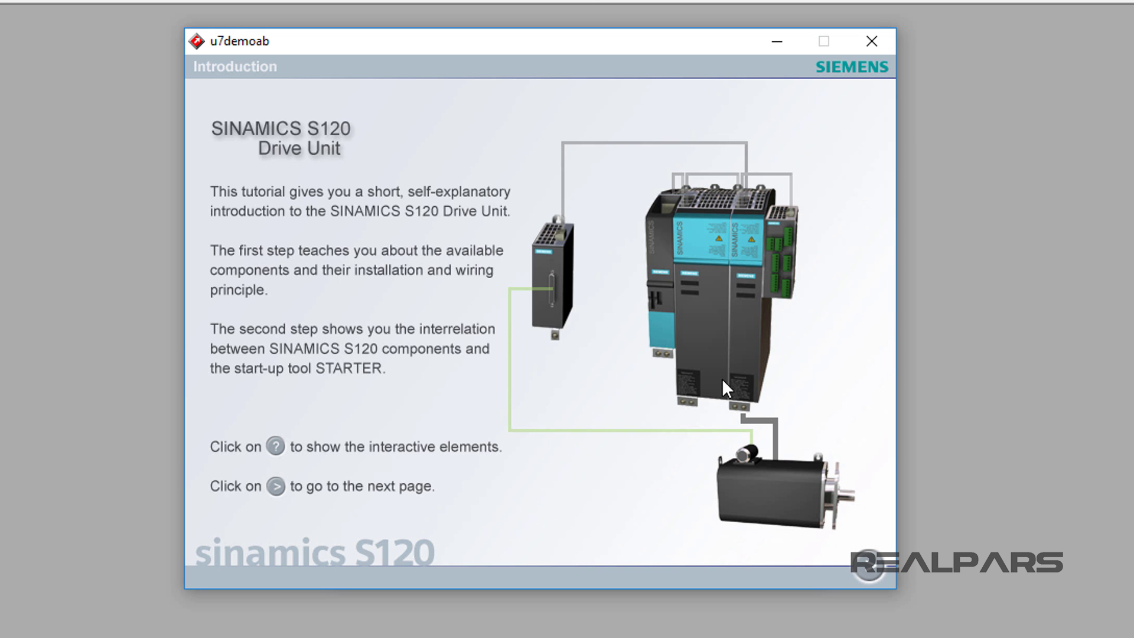
Step: Close the tutorial, insert the Pump drive unit, and proceed to the wizard summary
click(871, 45)
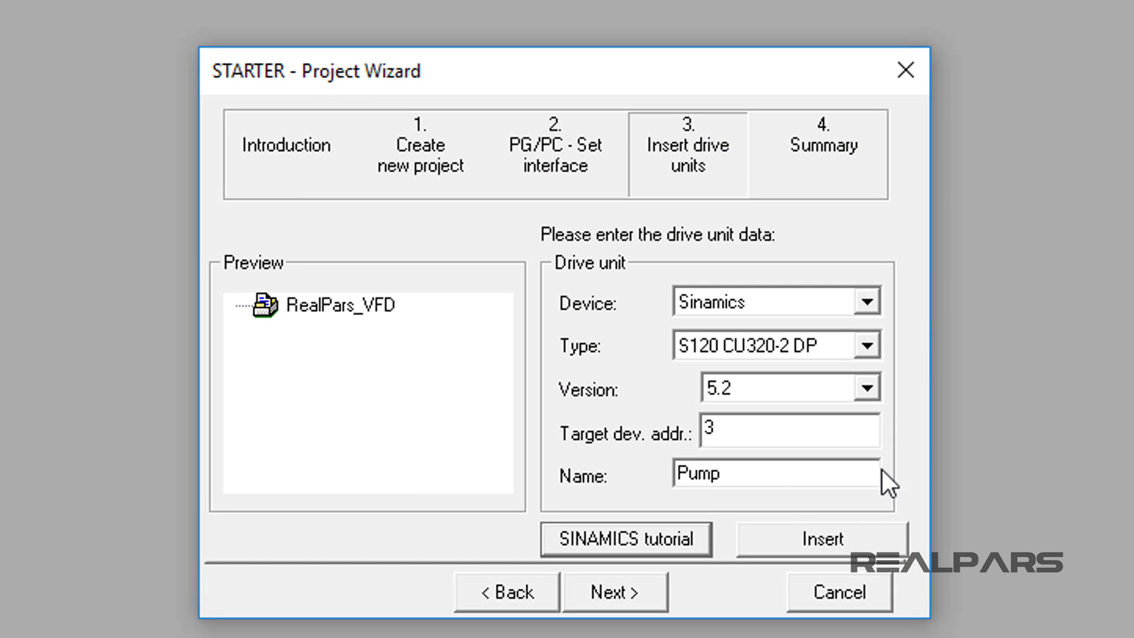
click(862, 537)
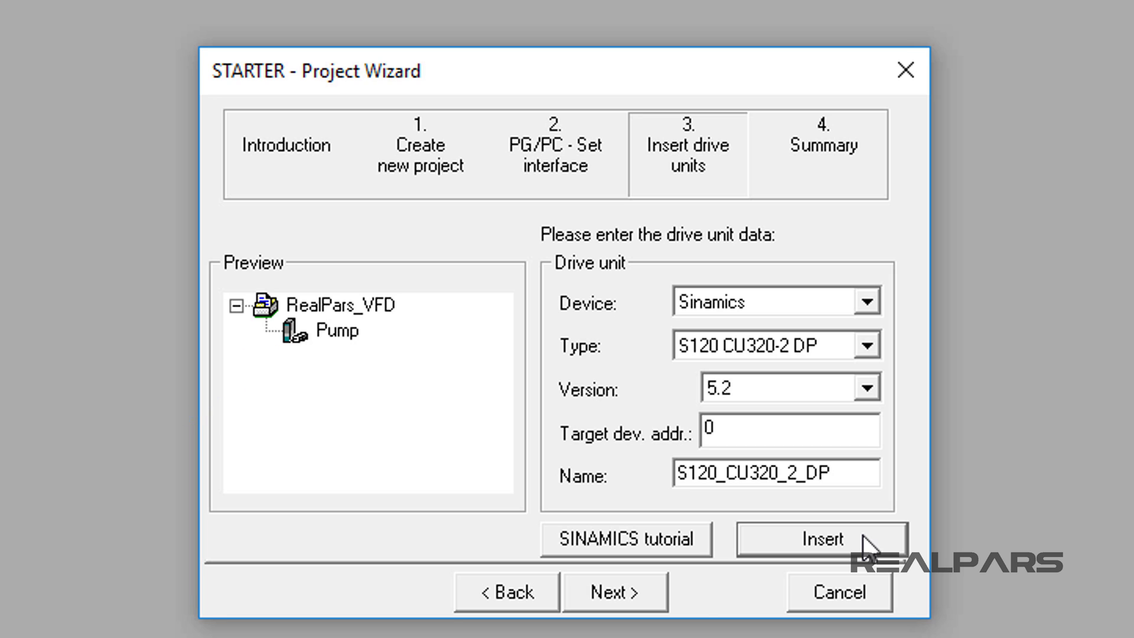
click(649, 598)
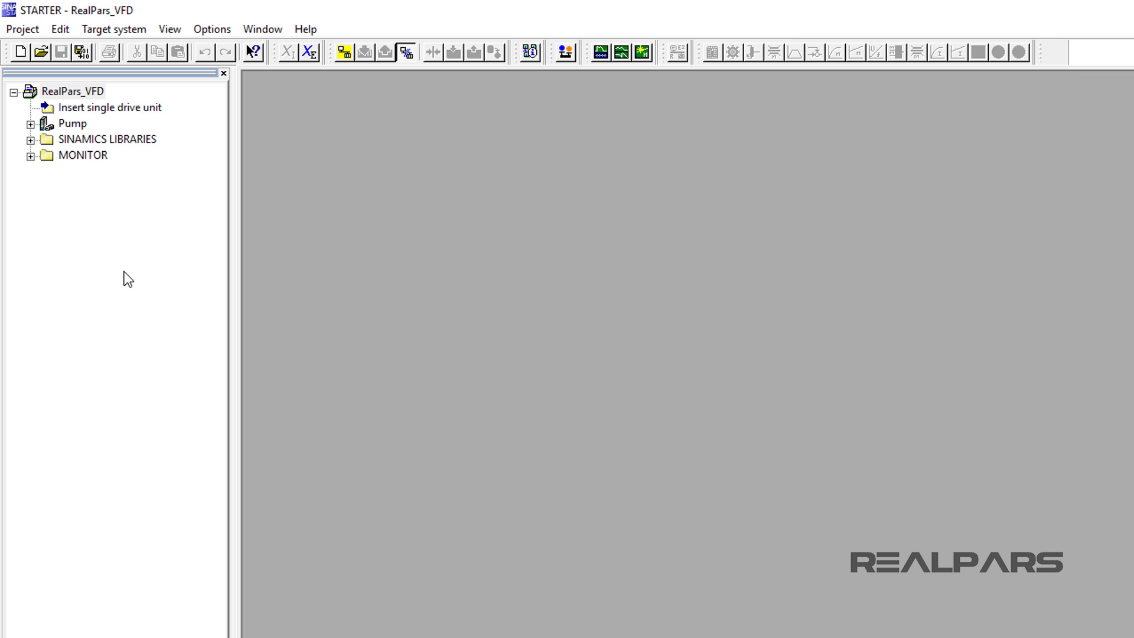
Step: Expand Pump > Input/output components and launch 'Insert input/output component'
click(30, 125)
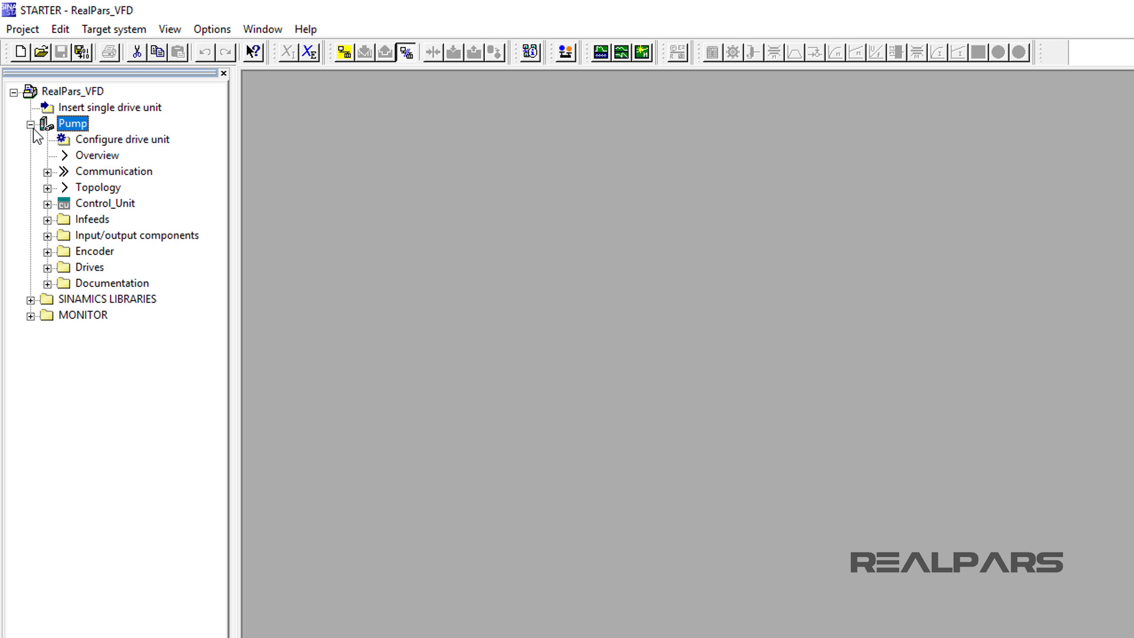
click(64, 237)
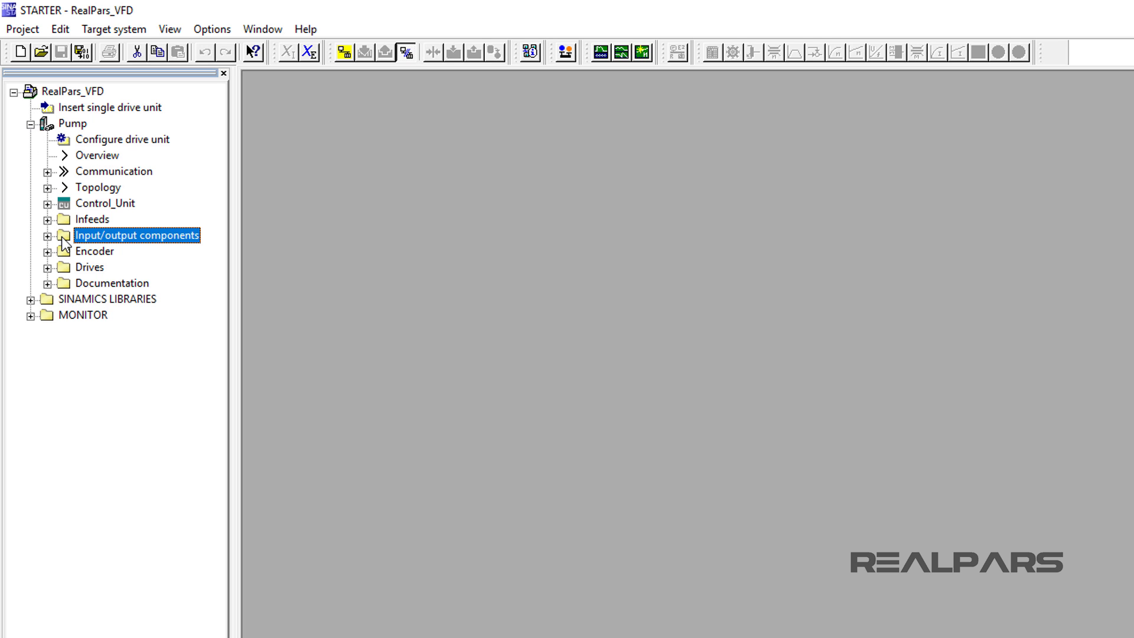
click(47, 236)
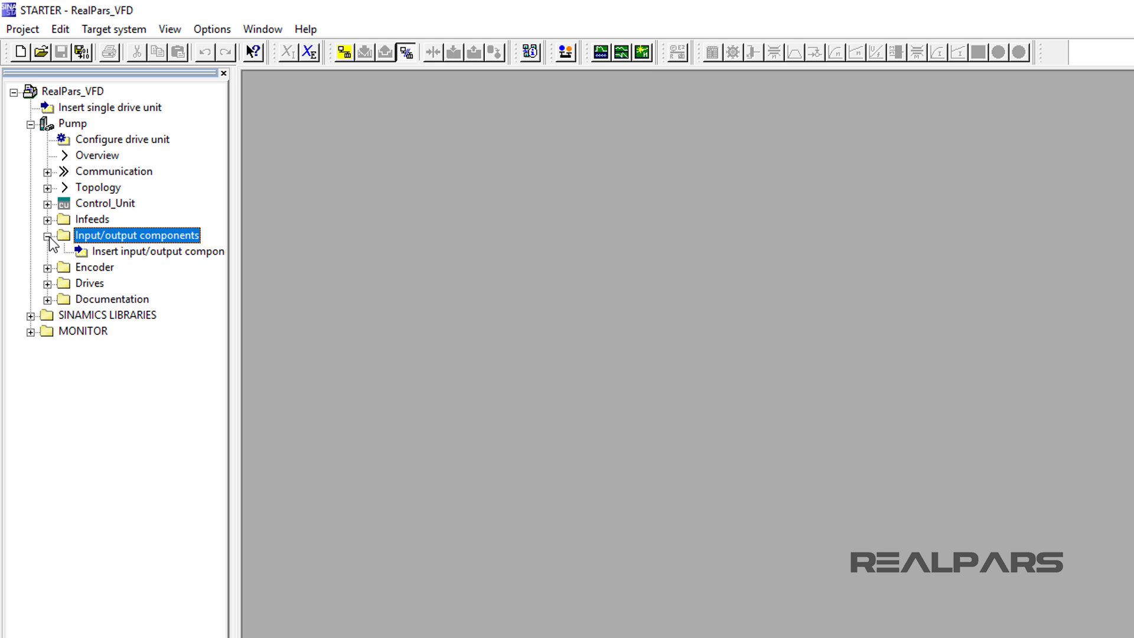
double_click(81, 253)
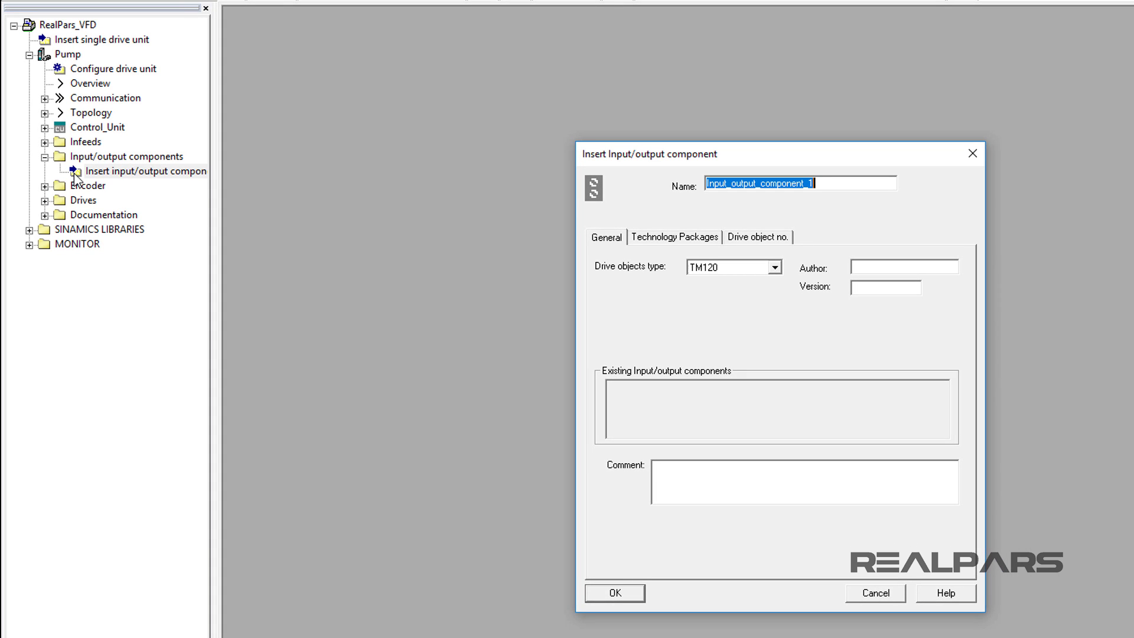
Step: Name the new component RealPars_IO and set its drive object type to TM31
text(RealPars_IO)
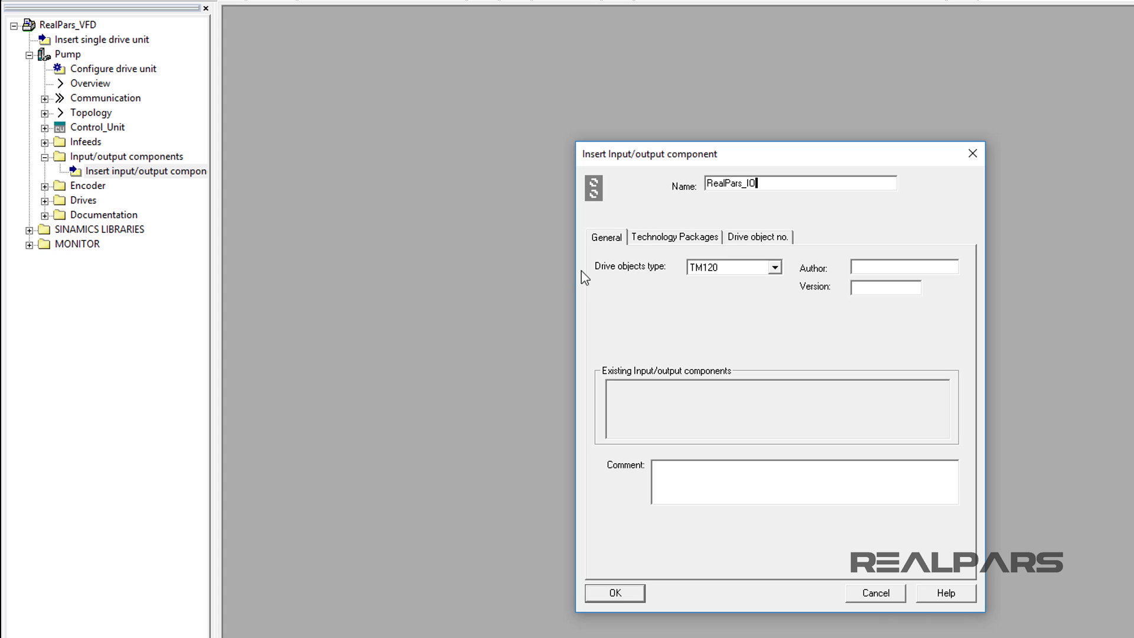
click(739, 273)
click(736, 335)
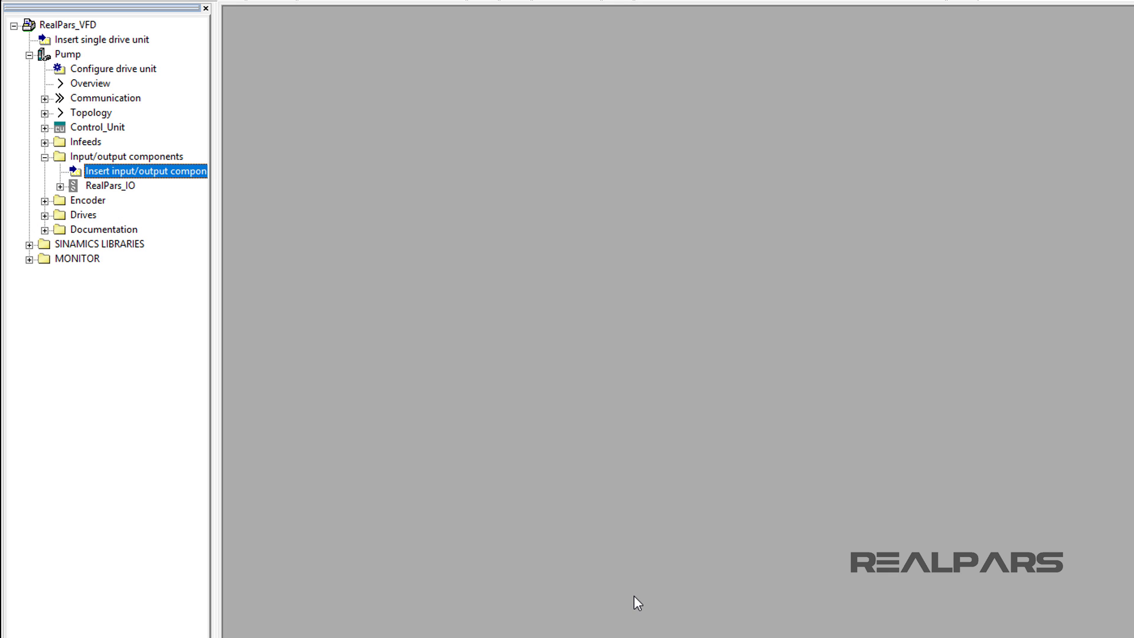
Step: Insert Vector drive RealPars_Drive_1 with drive object number 3 under Pump's Drives folder
click(44, 216)
double_click(79, 232)
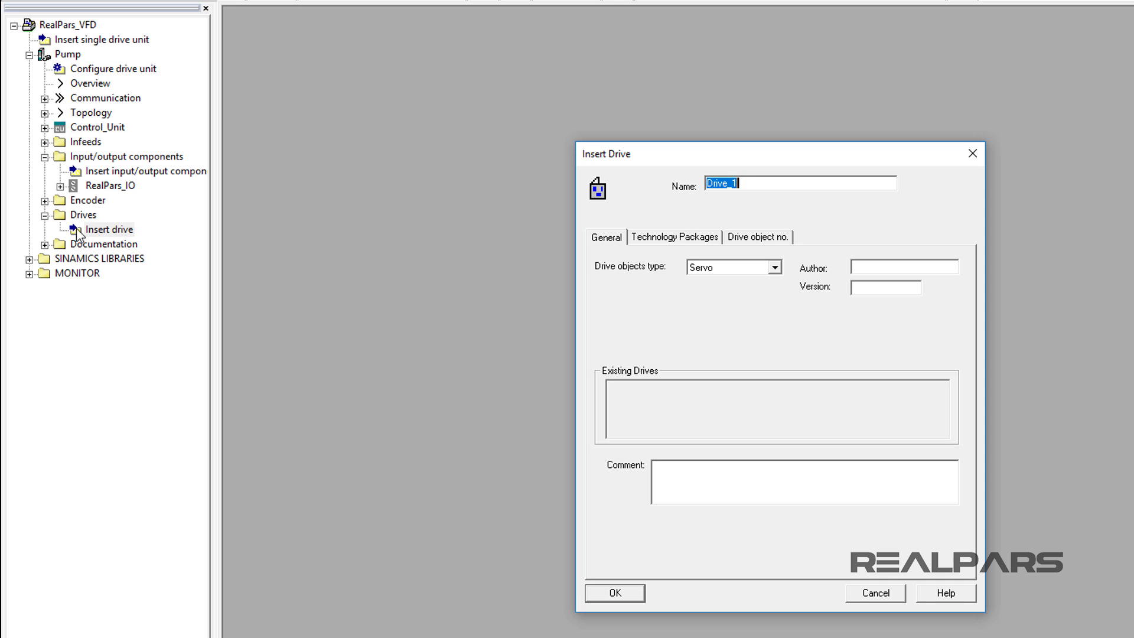
text(RealPars_Drive_1)
click(727, 270)
click(736, 288)
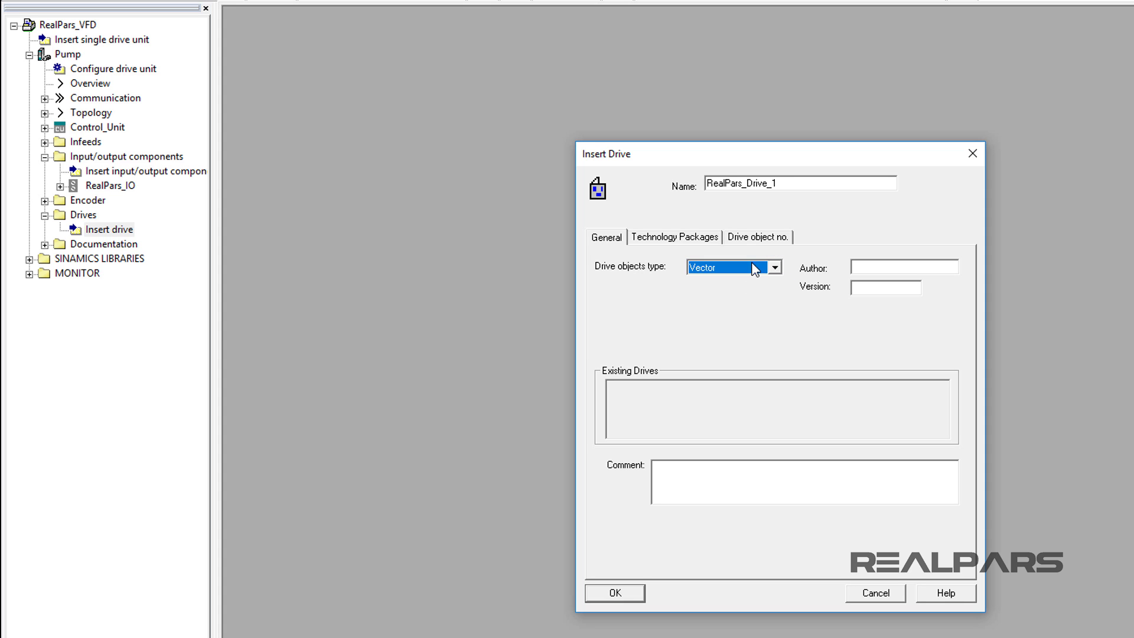
click(761, 238)
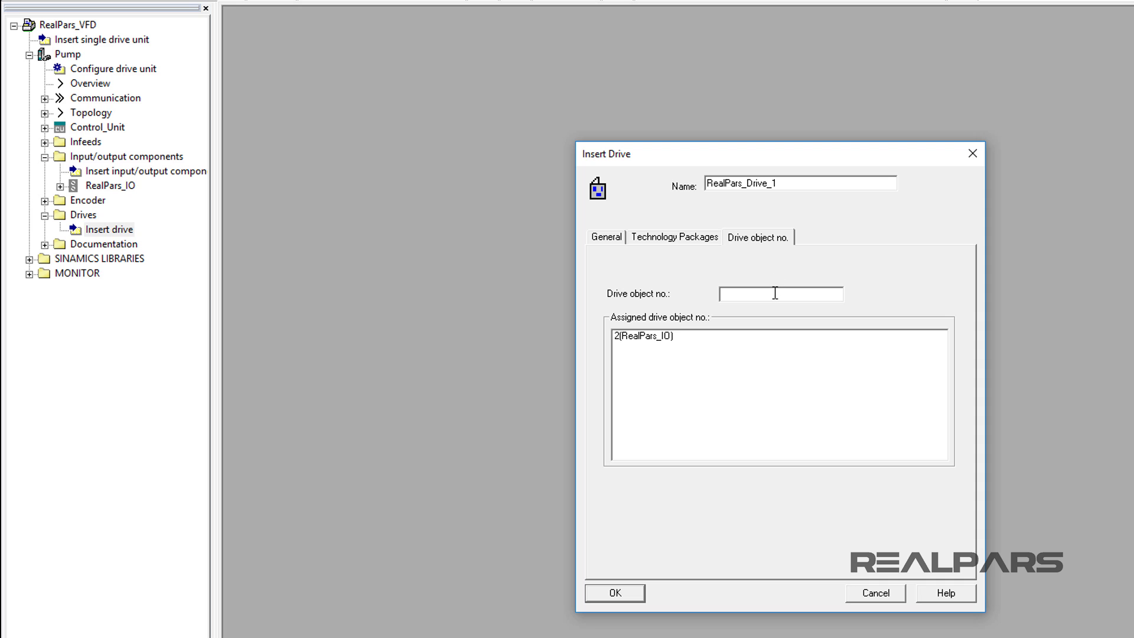
text(3)
click(635, 593)
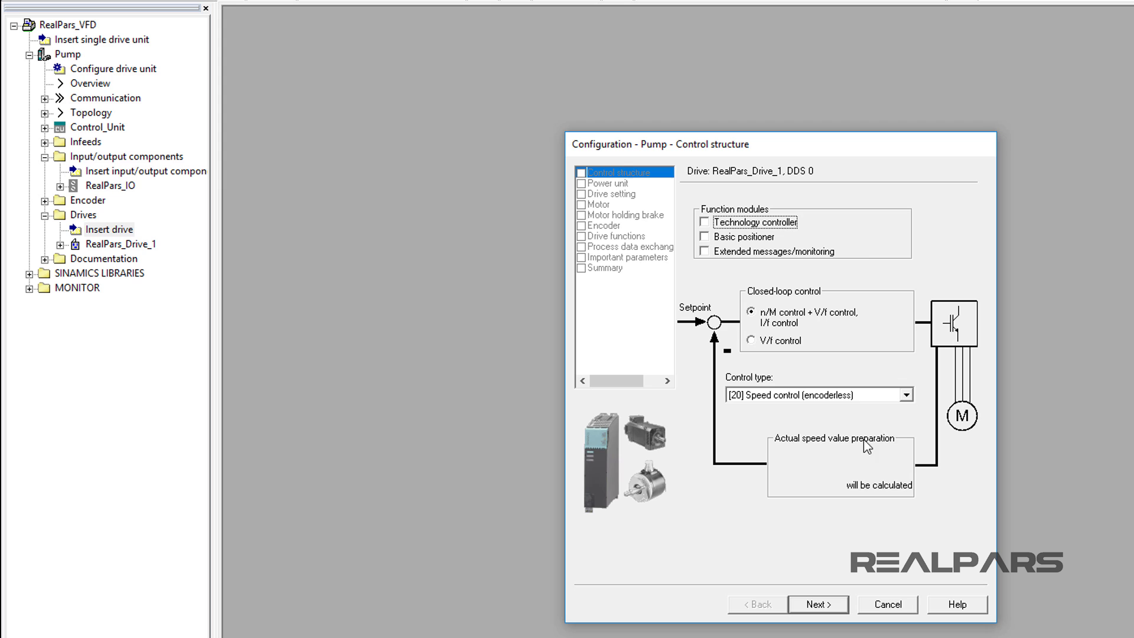
Step: Keep control type [20] Speed control (encoderless) and advance to the Power unit step
click(907, 396)
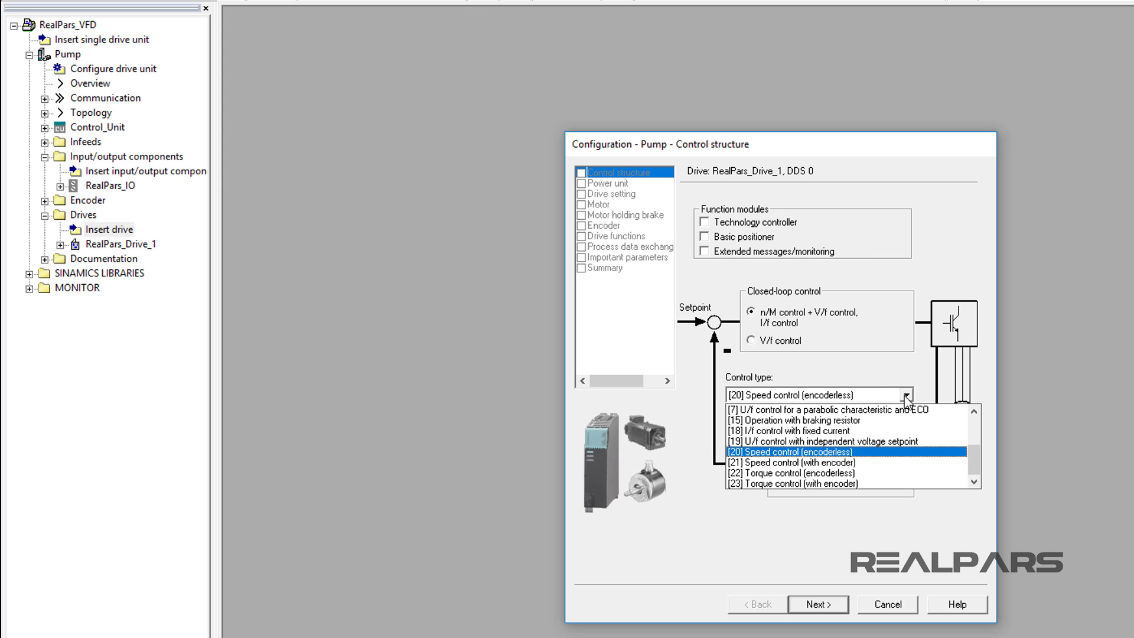
click(895, 453)
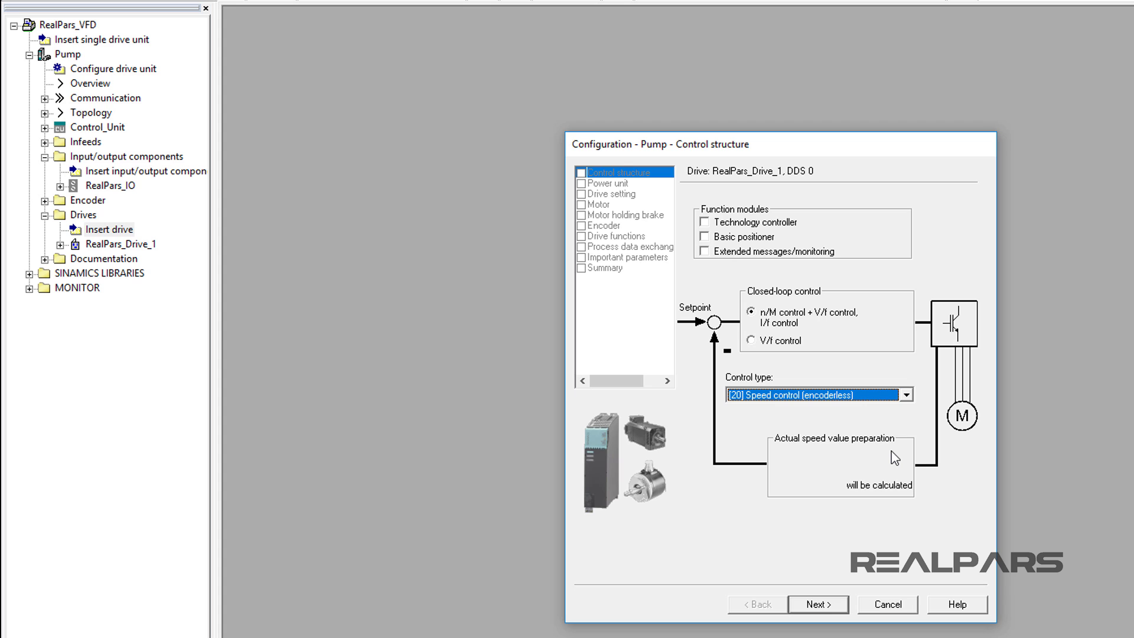
click(844, 607)
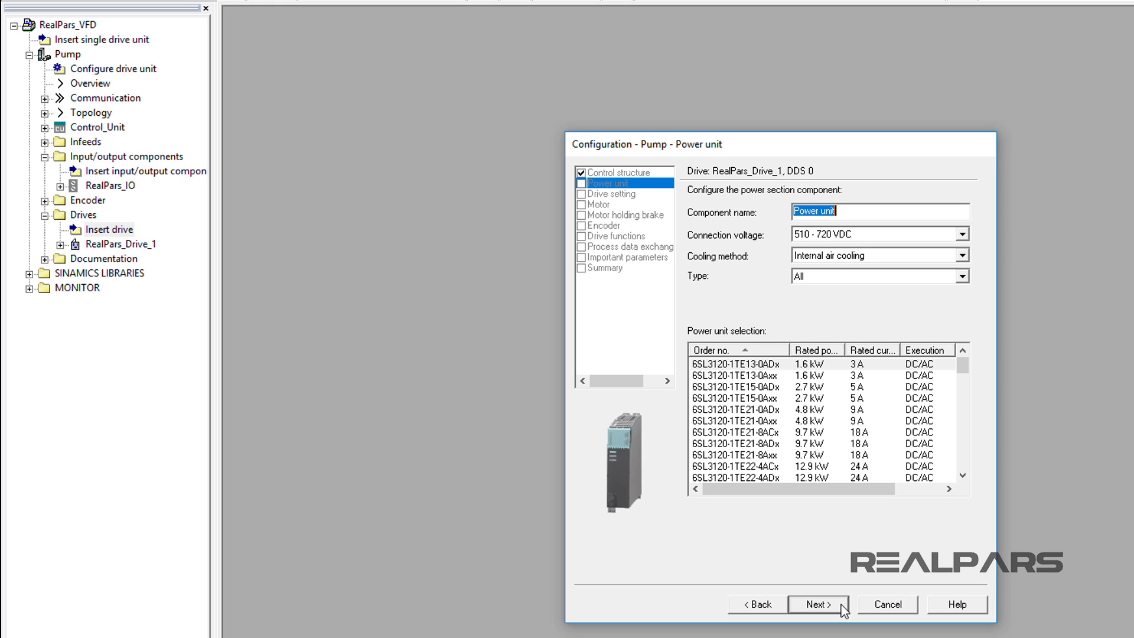
Step: Name the power unit Motor_Module and pick the 250 kW, 490 A cabinet module 6SL3320-1TE35-0ACx
text(Motor_Module)
click(962, 276)
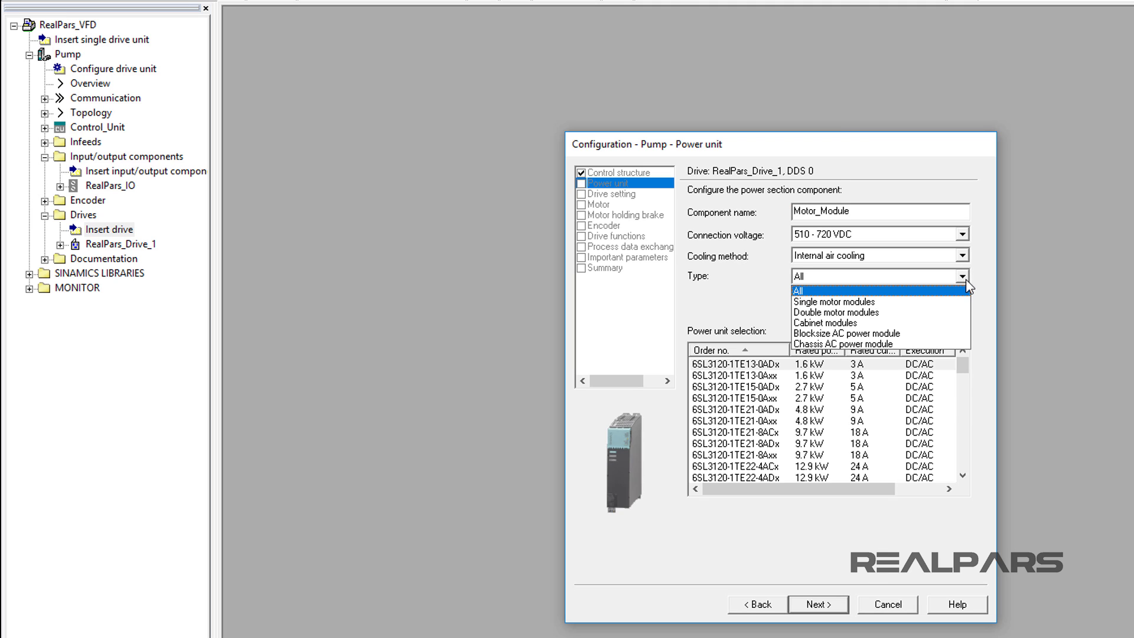
click(938, 323)
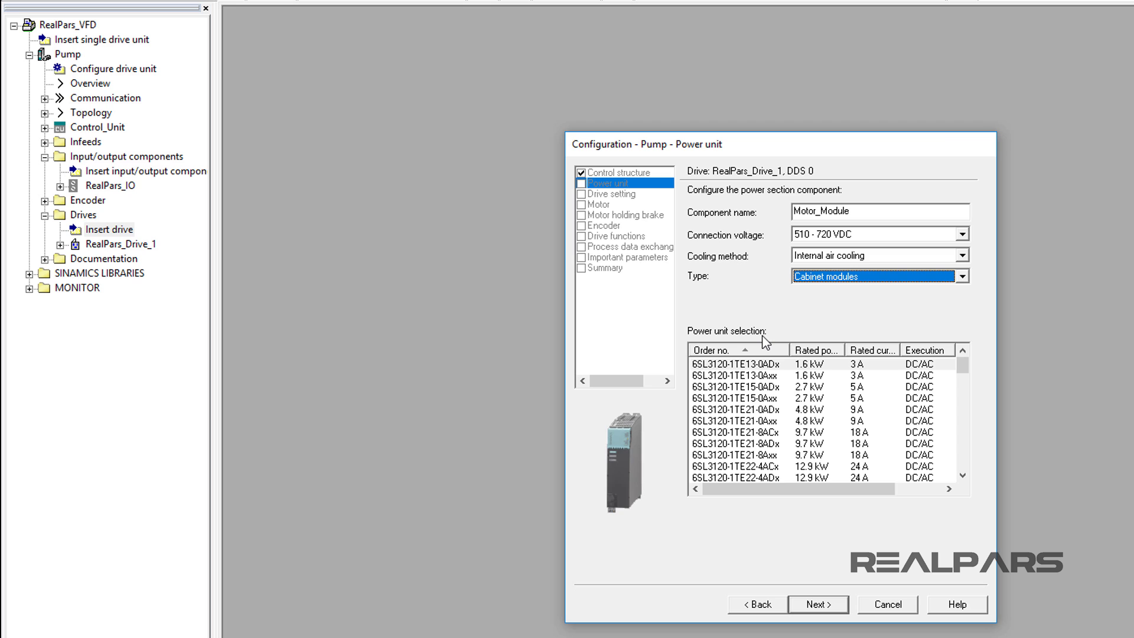
drag(963, 371, 956, 441)
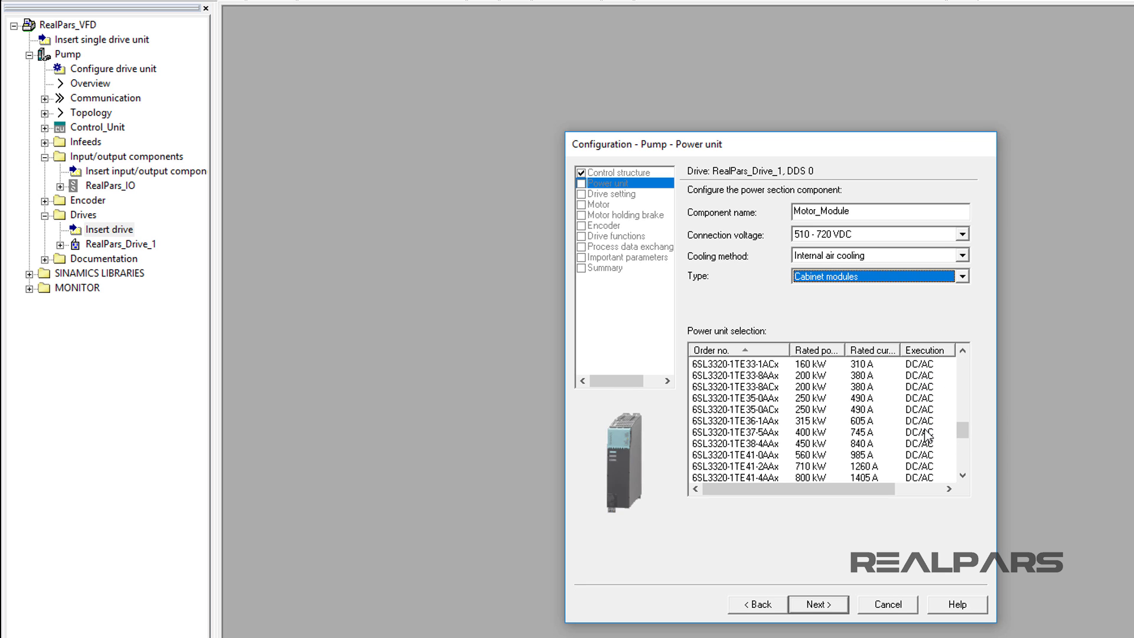
click(894, 413)
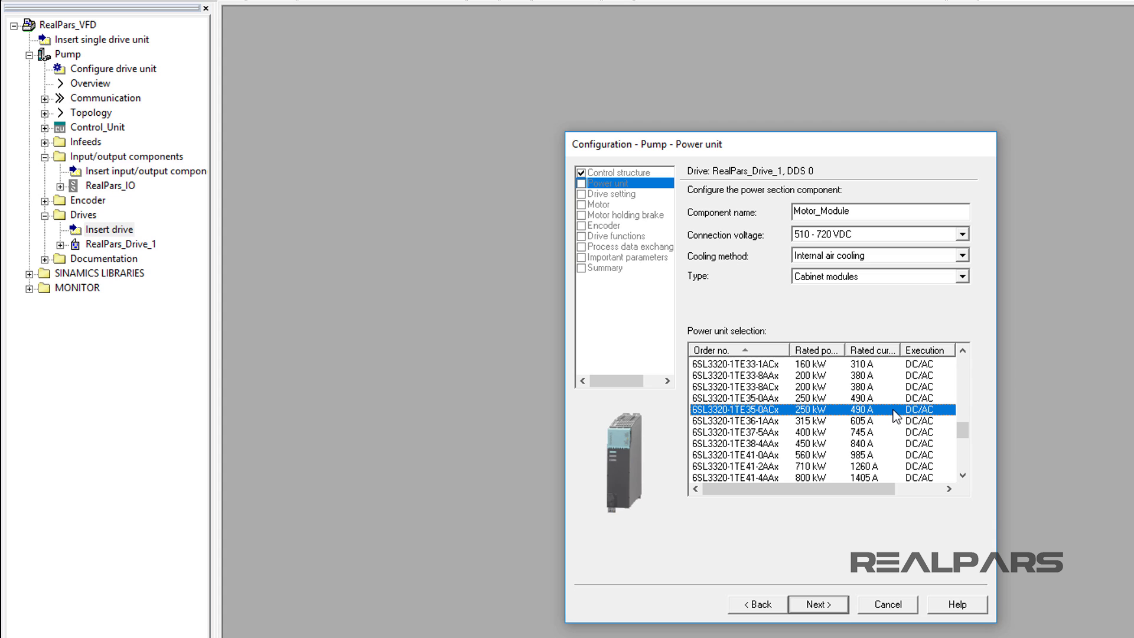
Step: Confirm the power unit, keep infeed signal p0864 at 0, and proceed without filter/choke to drive settings
click(835, 603)
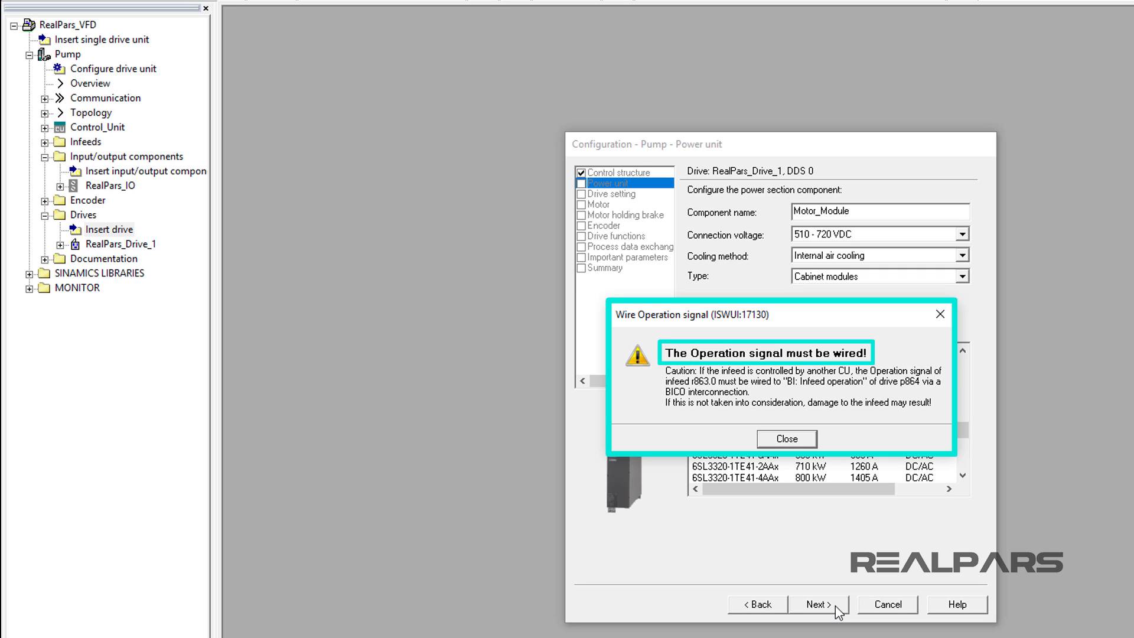
click(803, 441)
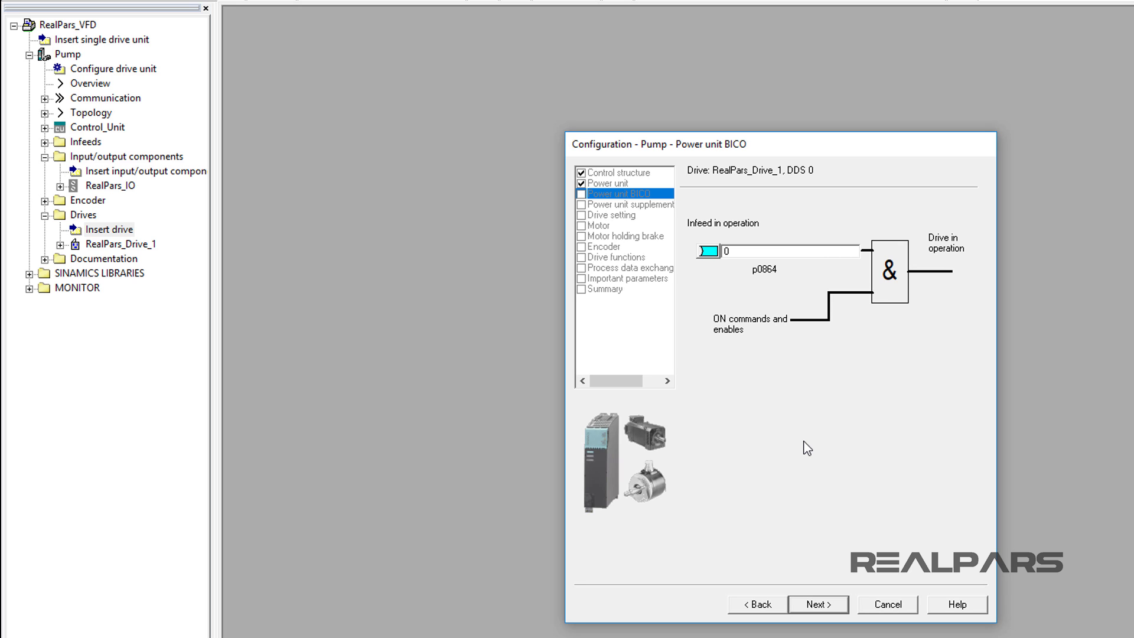
click(764, 253)
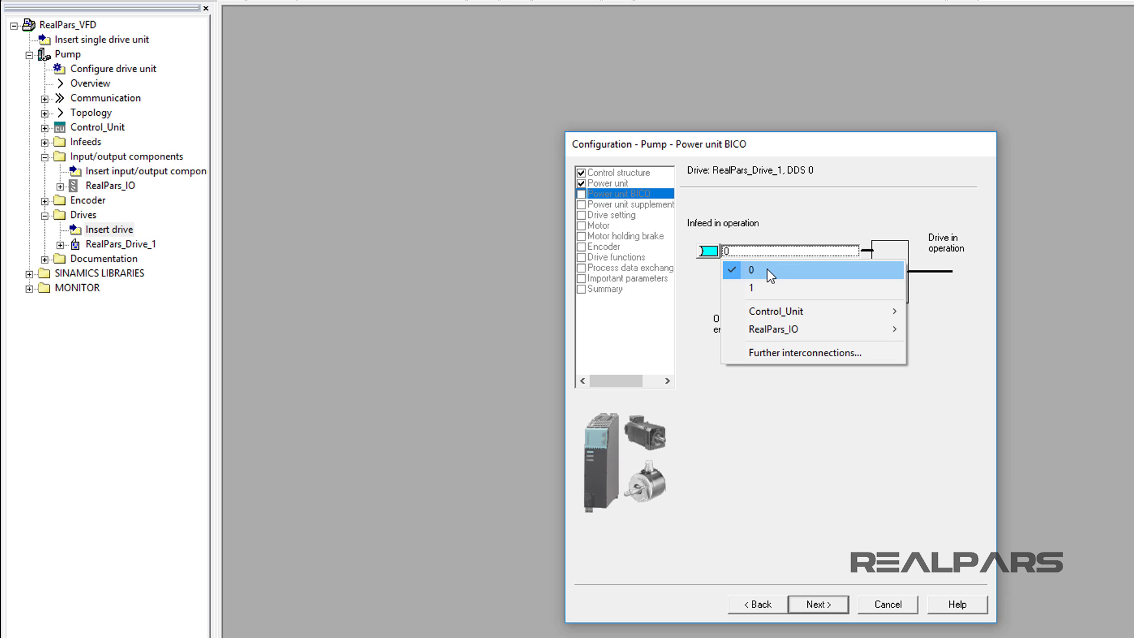
click(771, 276)
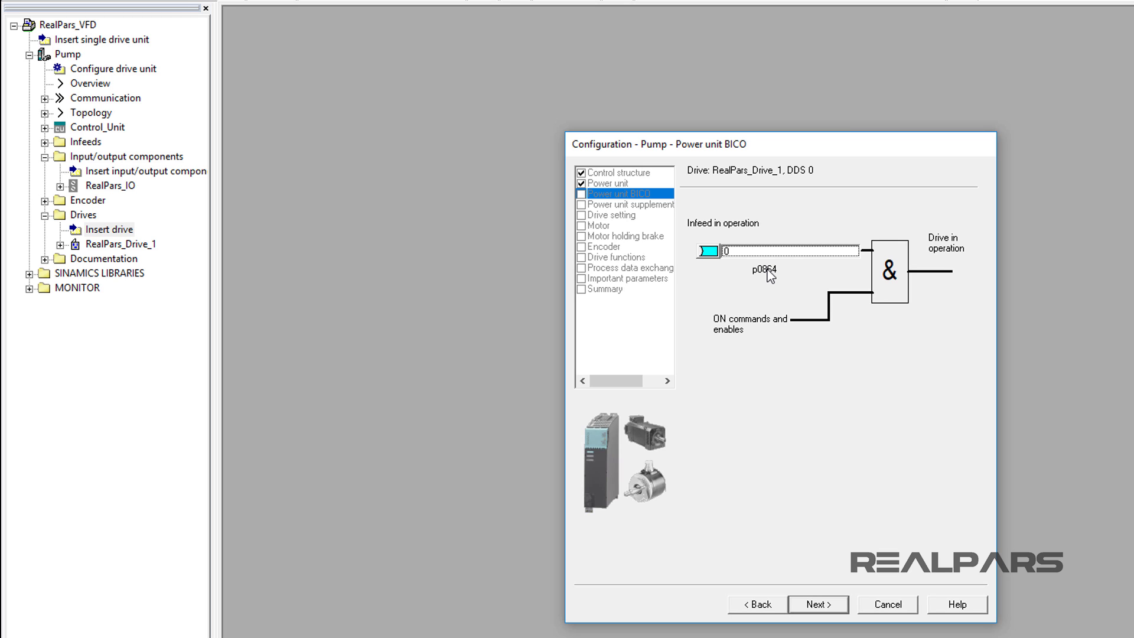
click(793, 609)
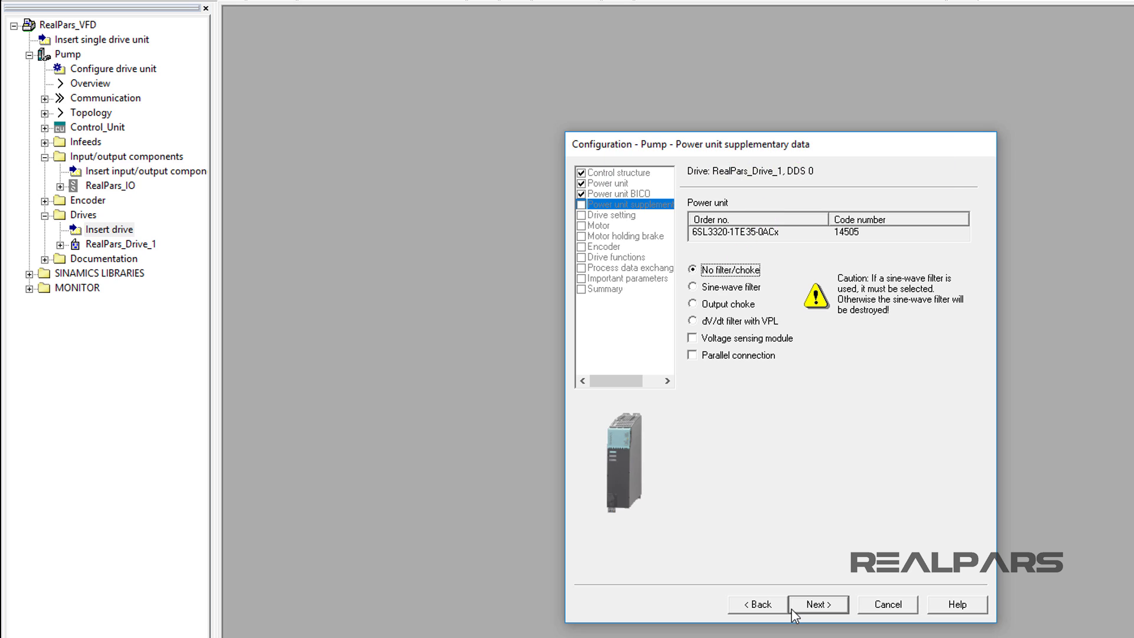
click(792, 608)
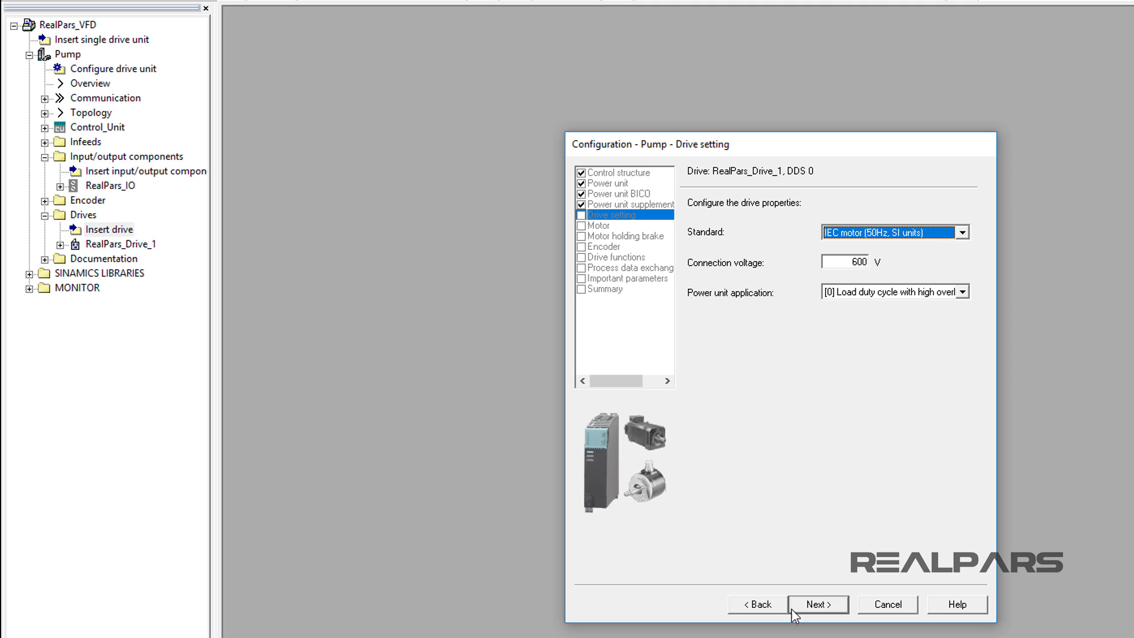
Step: Choose NEMA motor (60Hz, US units), 700 V connection voltage and [0] high overload duty cycle
click(962, 233)
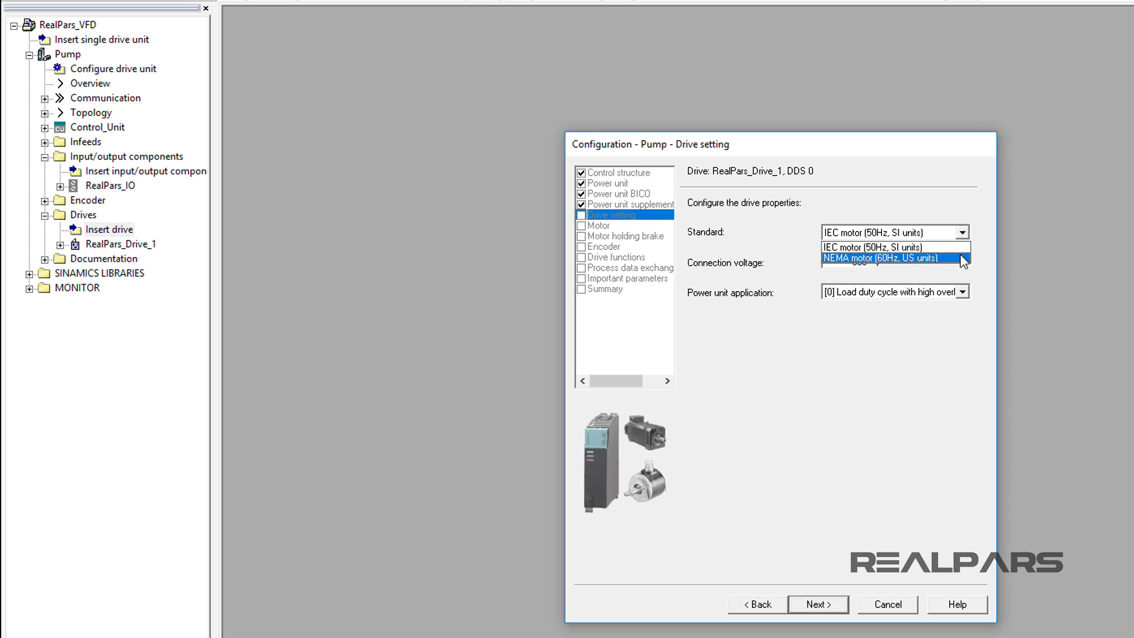
click(962, 258)
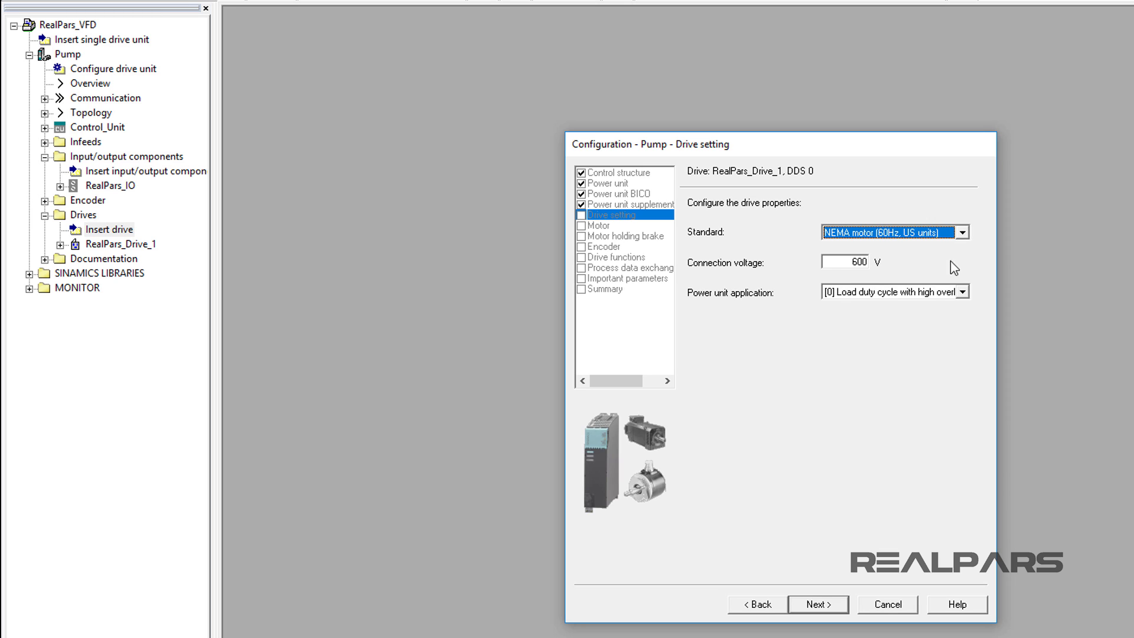
double_click(858, 263)
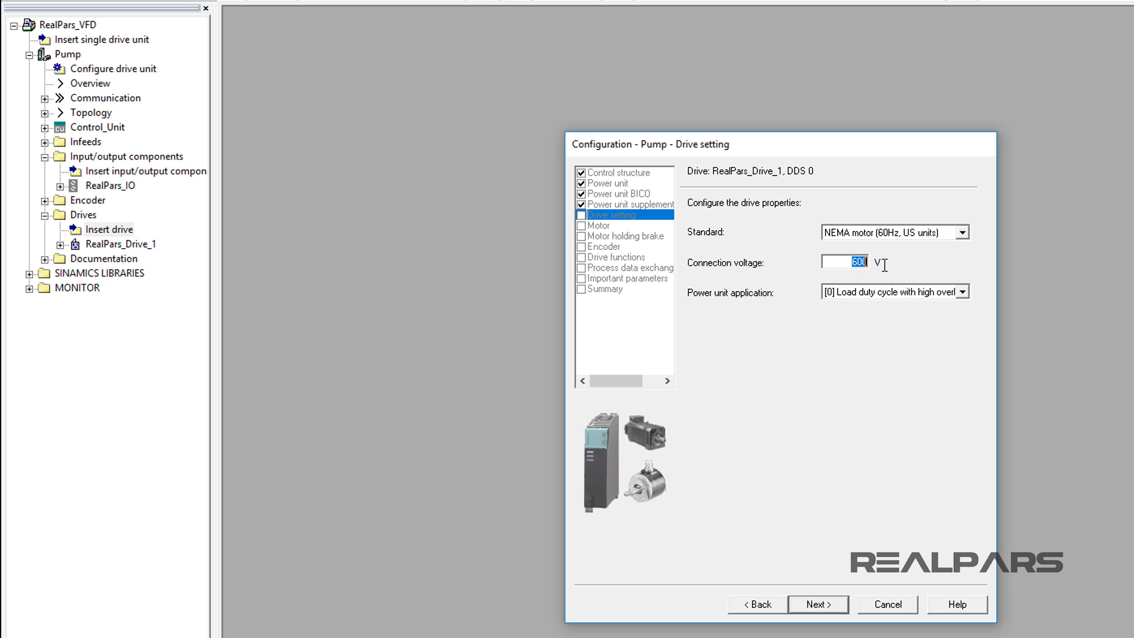
text(700)
click(931, 294)
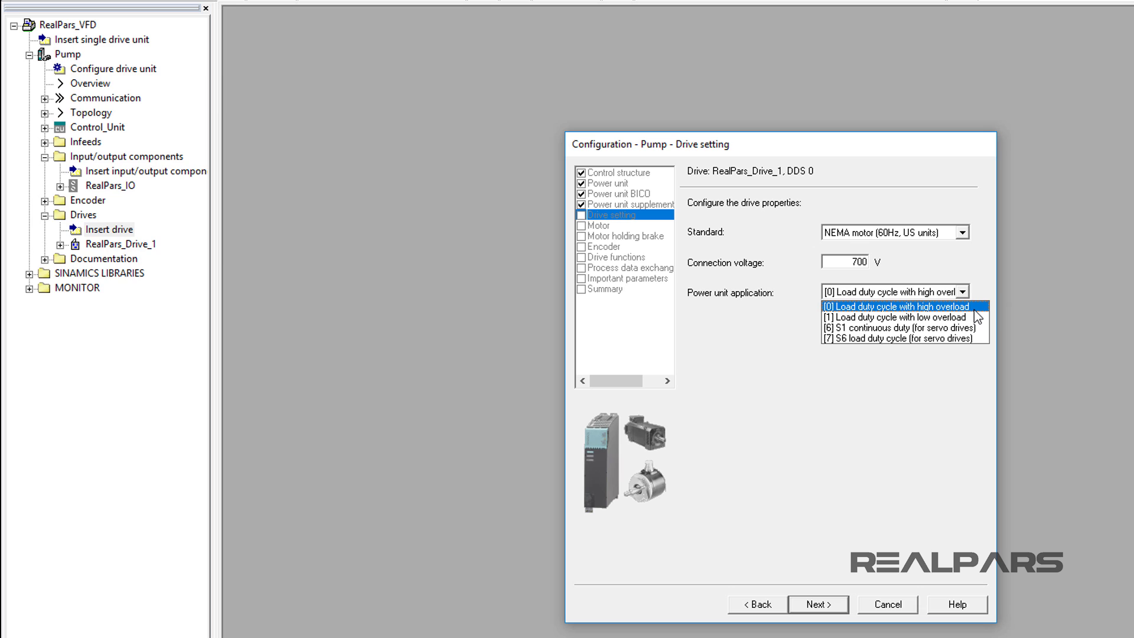
click(973, 309)
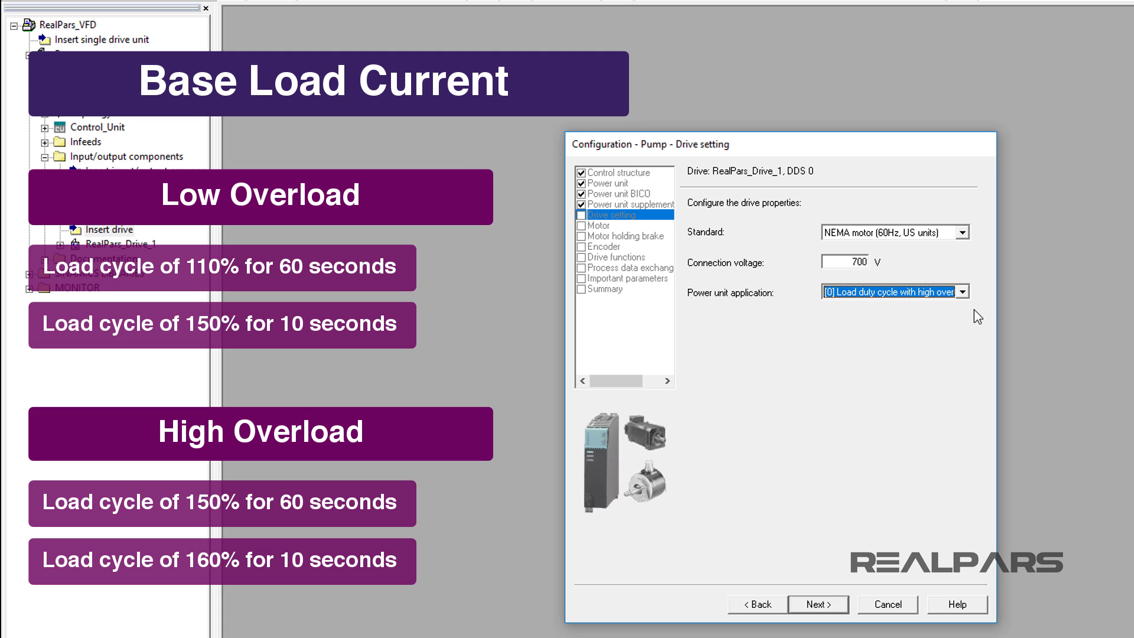
click(829, 606)
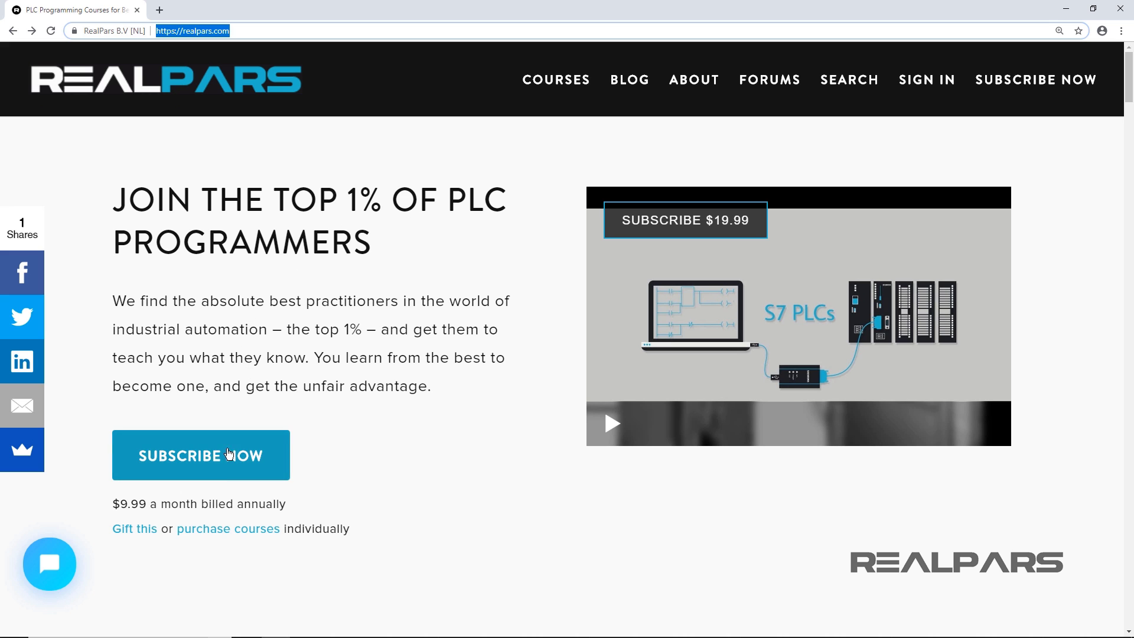
Step: Start a RealPars subscription using the homepage's Subscribe Now button
click(216, 475)
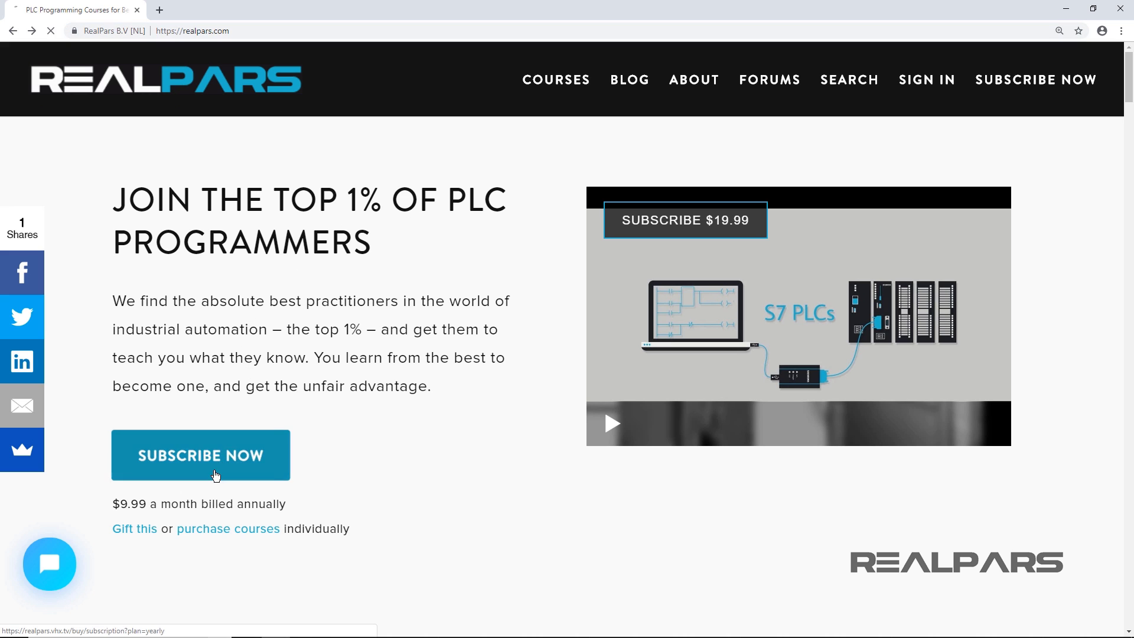